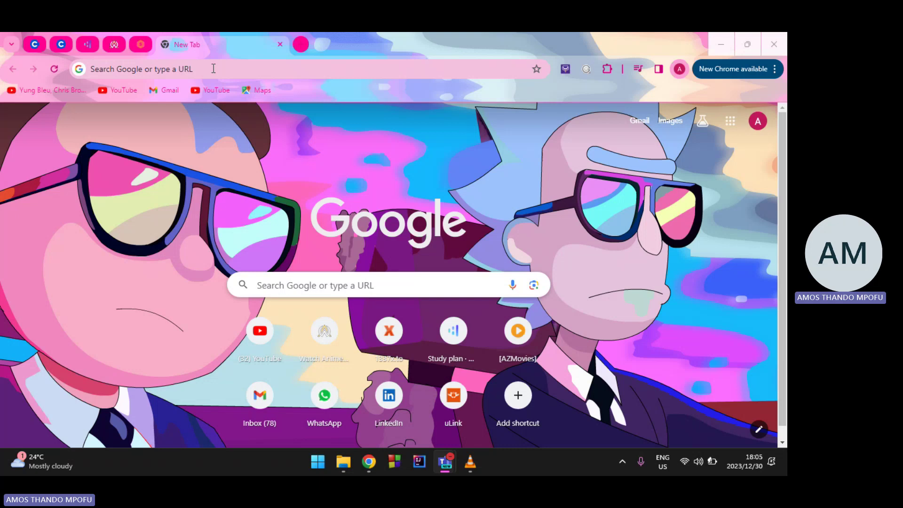
click(240, 69)
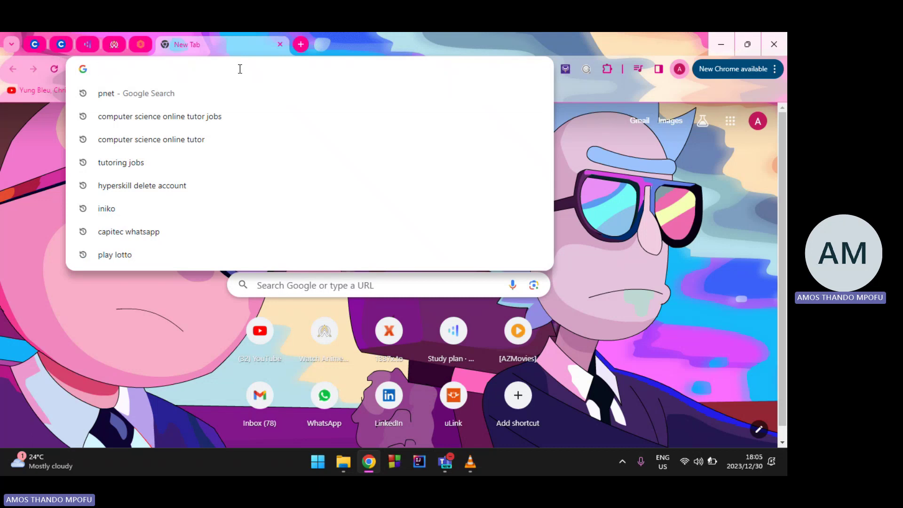
text(jdk)
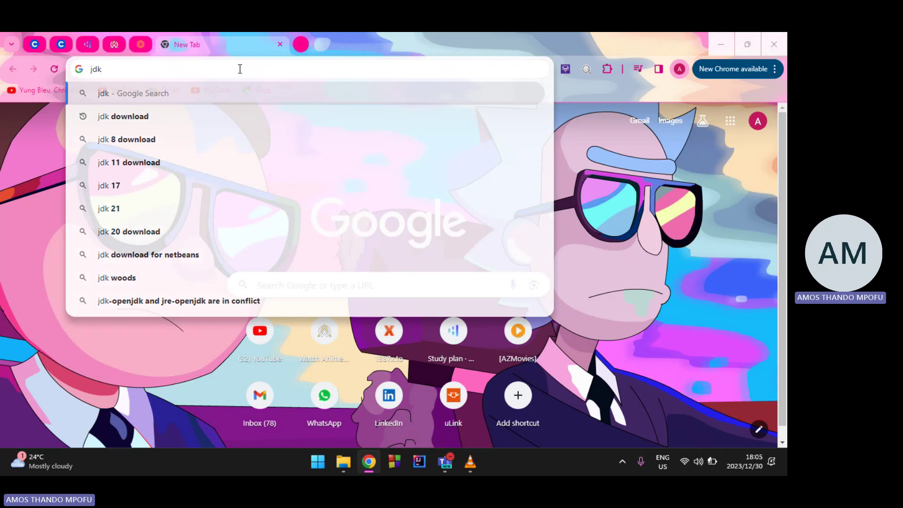
key(super)
text(ni)
key(BackSpace)
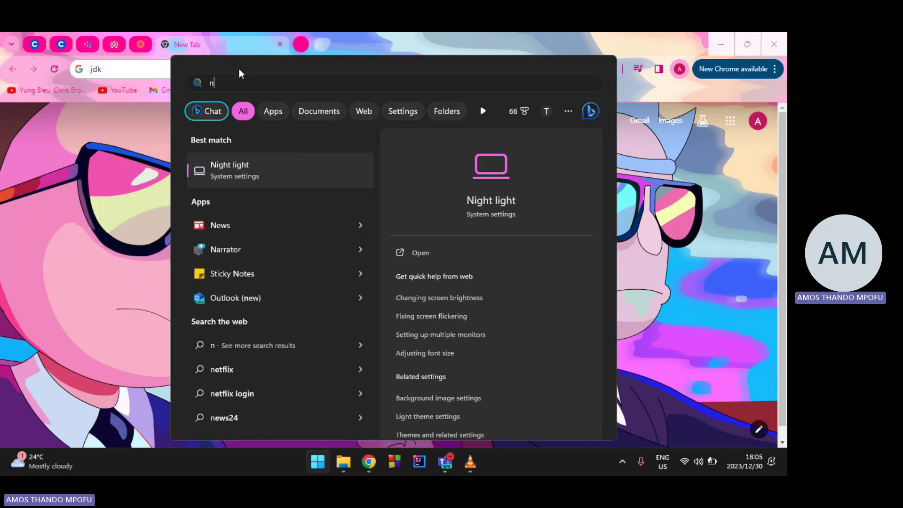
text(ote)
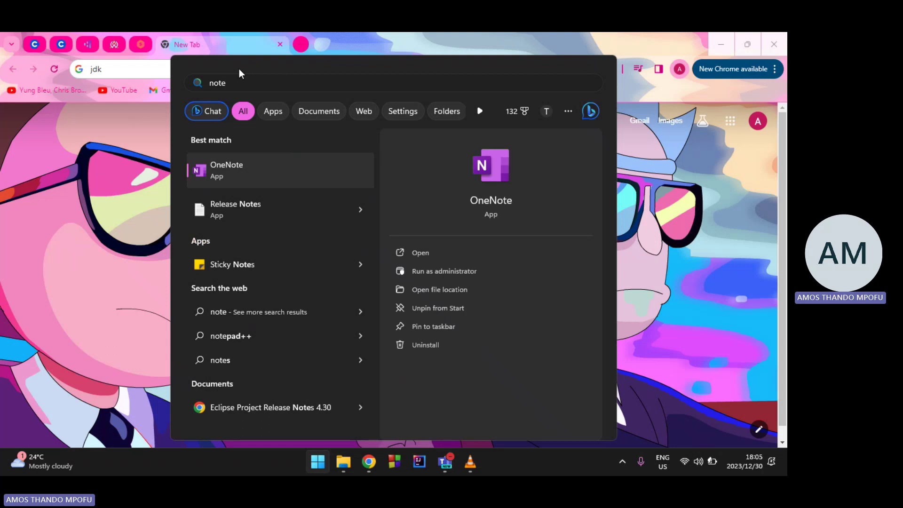
text(pad++)
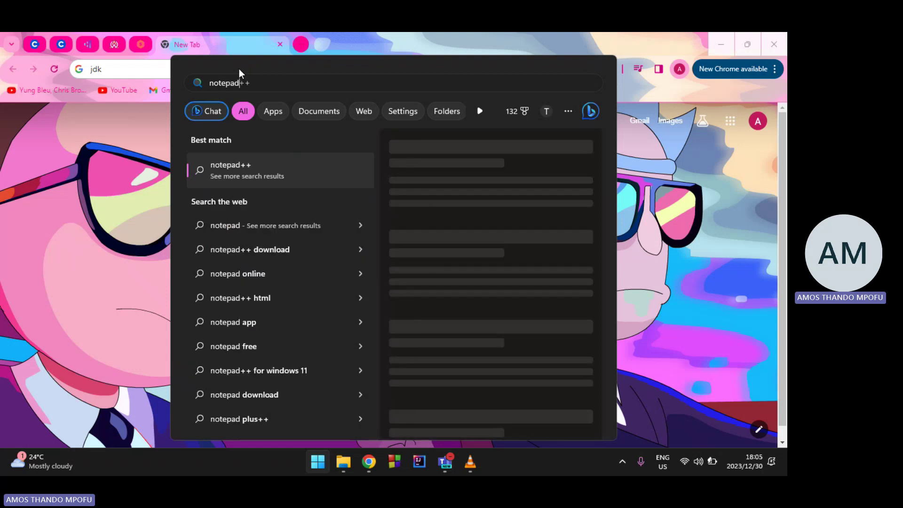
click(705, 170)
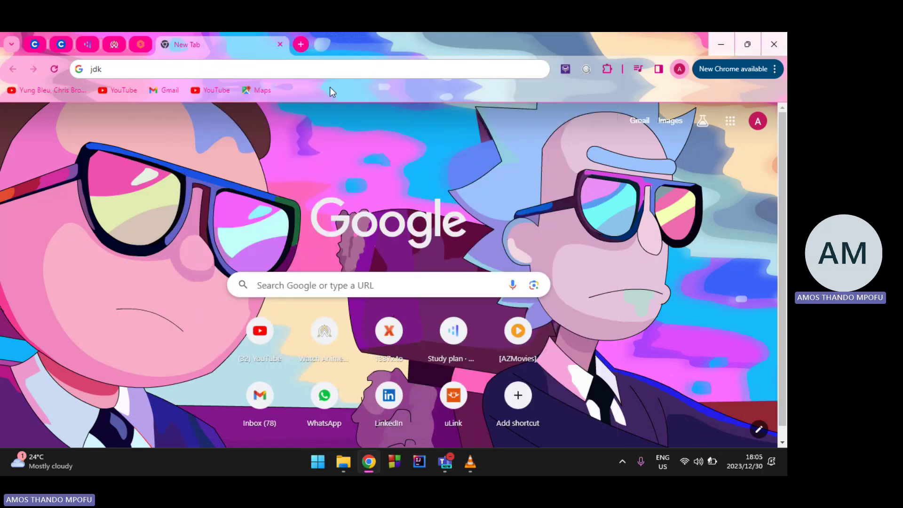
click(279, 66)
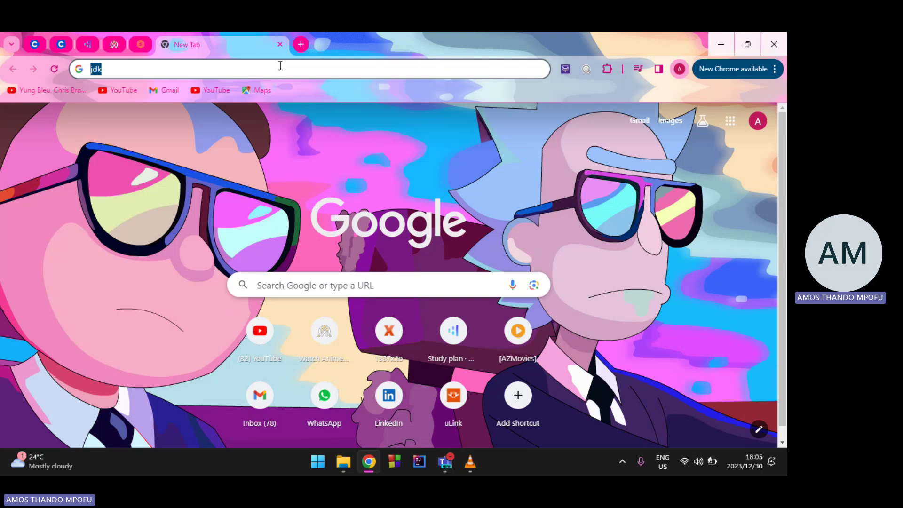
text(java de)
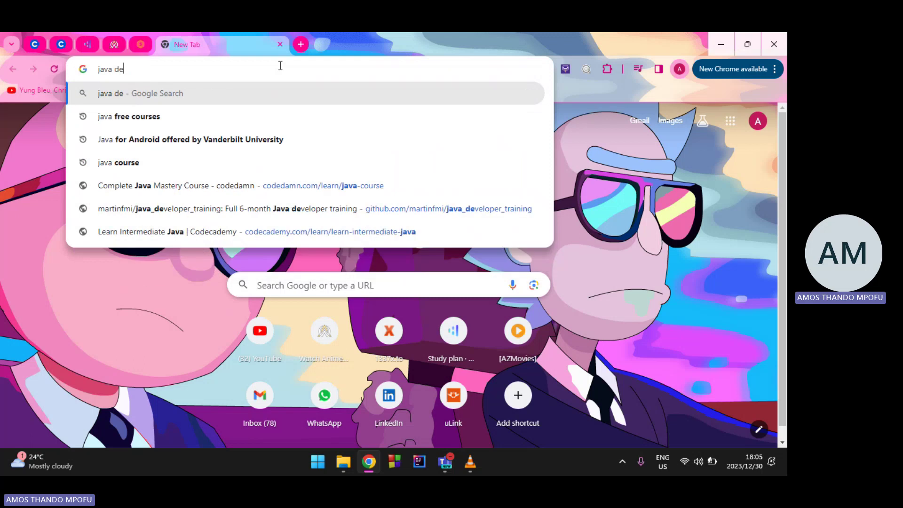
text(velopment kit)
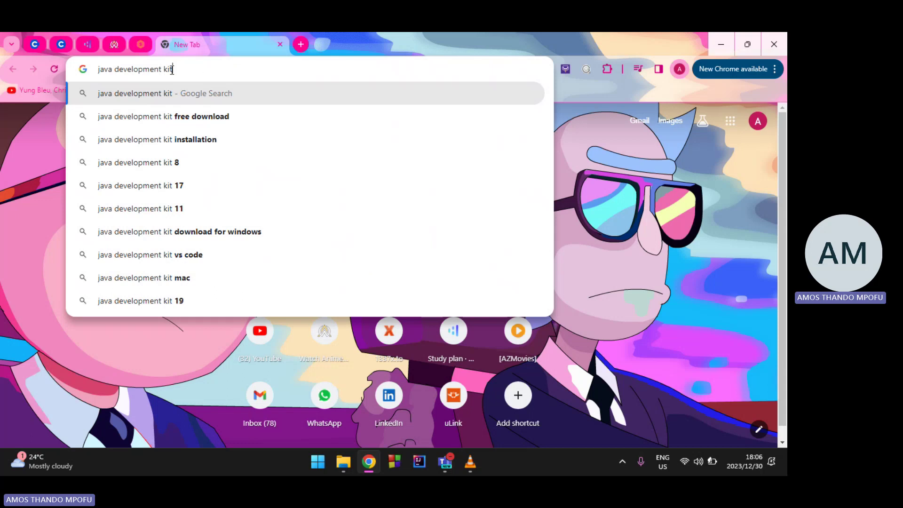
drag(172, 69, 78, 77)
key(BackSpace)
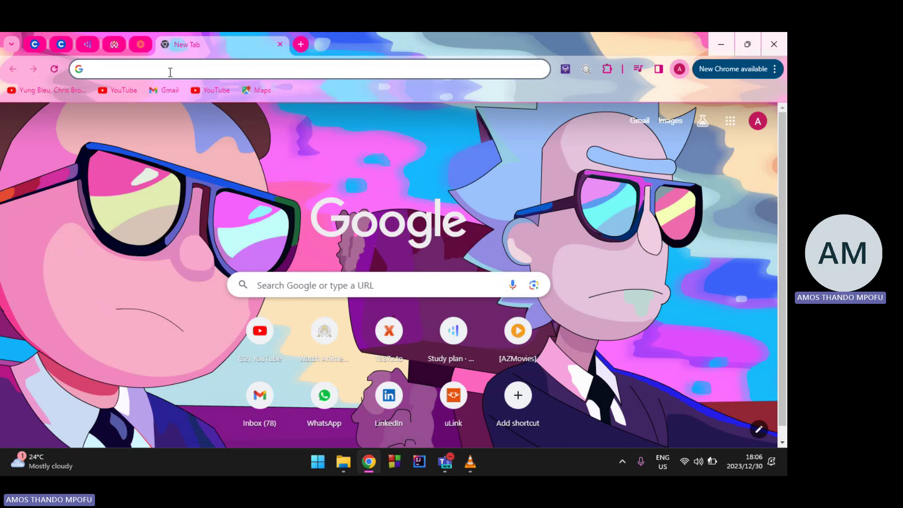
- Search the web for "jdk 17 download"
text(jdk)
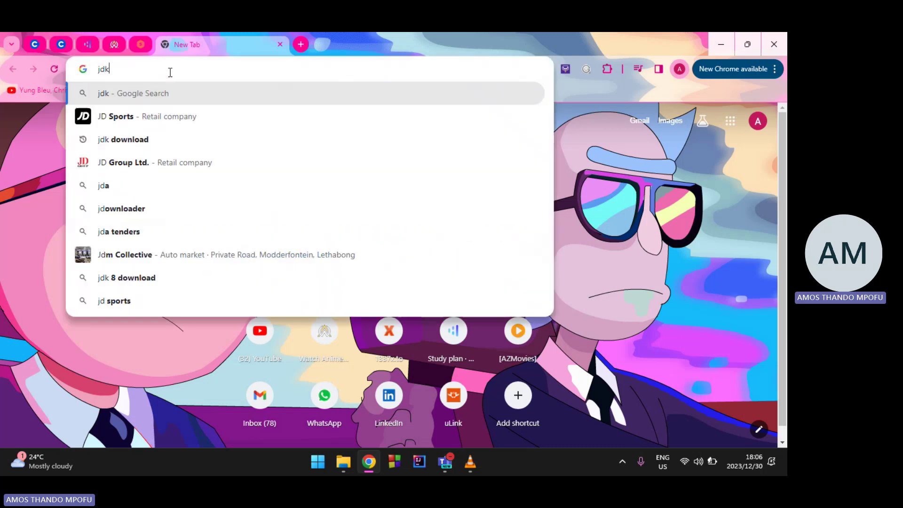
text( 17 downl)
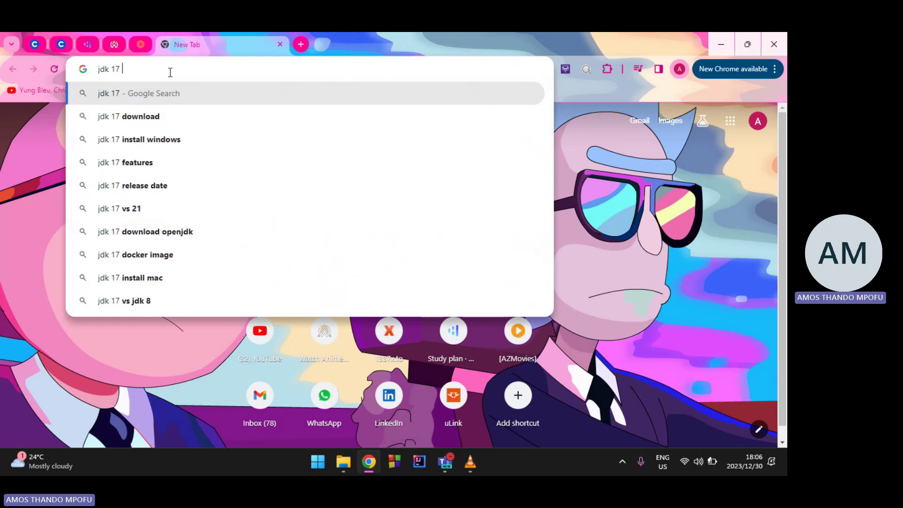
text(oad)
key(Return)
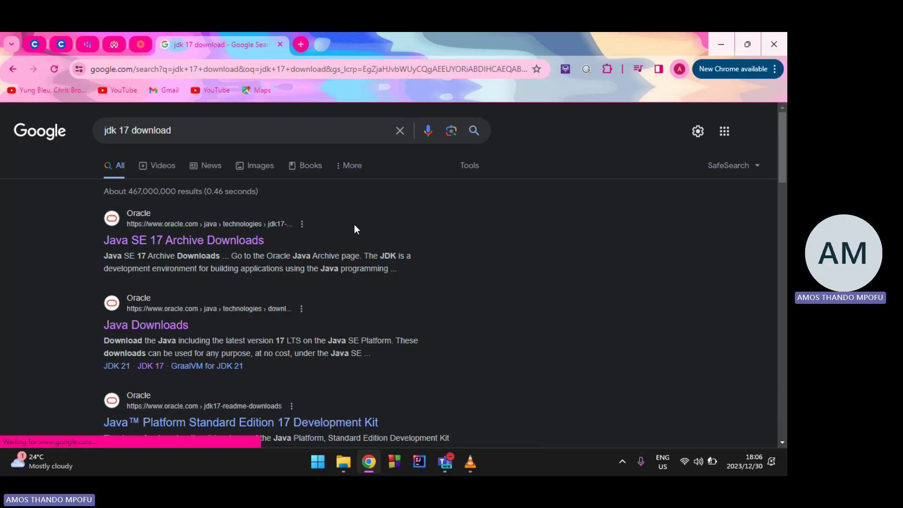
scroll(354, 229, down, 1)
scroll(354, 225, up, 1)
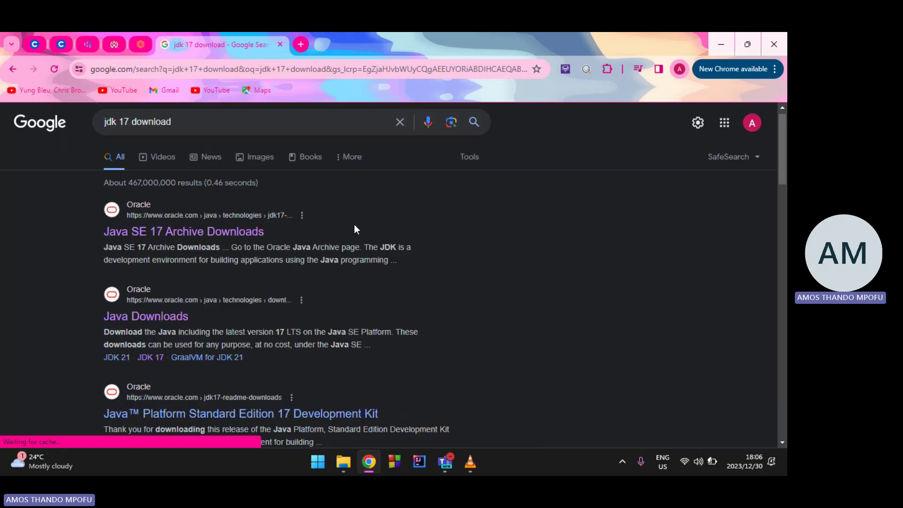
- Open Oracle's Java SE 17 Archive Downloads result and dismiss the prompt about visiting a closer country site
click(141, 232)
scroll(140, 227, down, 5)
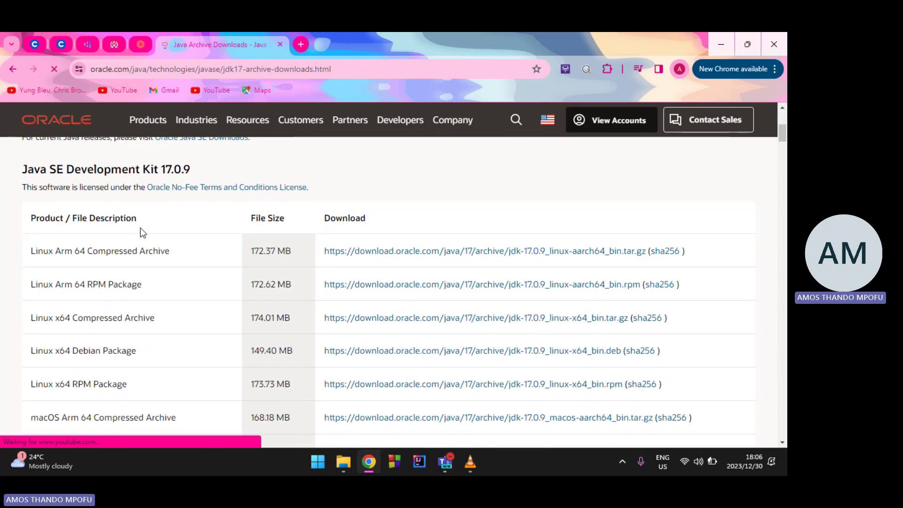
scroll(140, 227, down, 1)
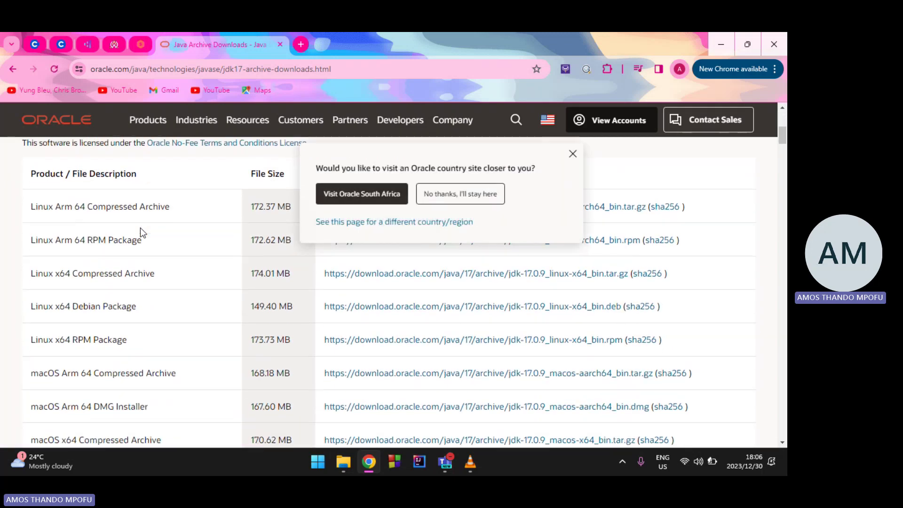
scroll(140, 228, down, 2)
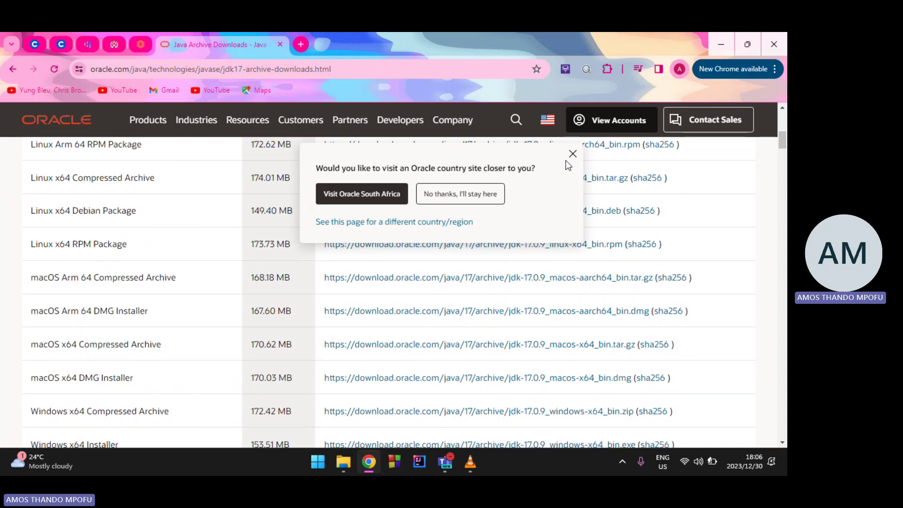
click(572, 154)
- Examine the Java SE Development Kit 17.0.9 section, highlighting its heading and reviewing the packages offered for each operating system
scroll(262, 229, up, 8)
scroll(259, 224, down, 4)
drag(25, 212, 211, 219)
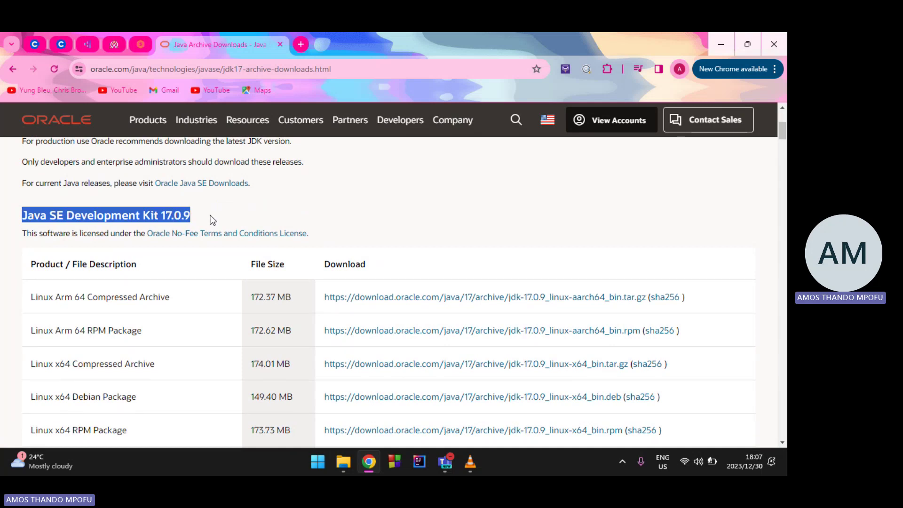
click(321, 221)
scroll(321, 221, down, 2)
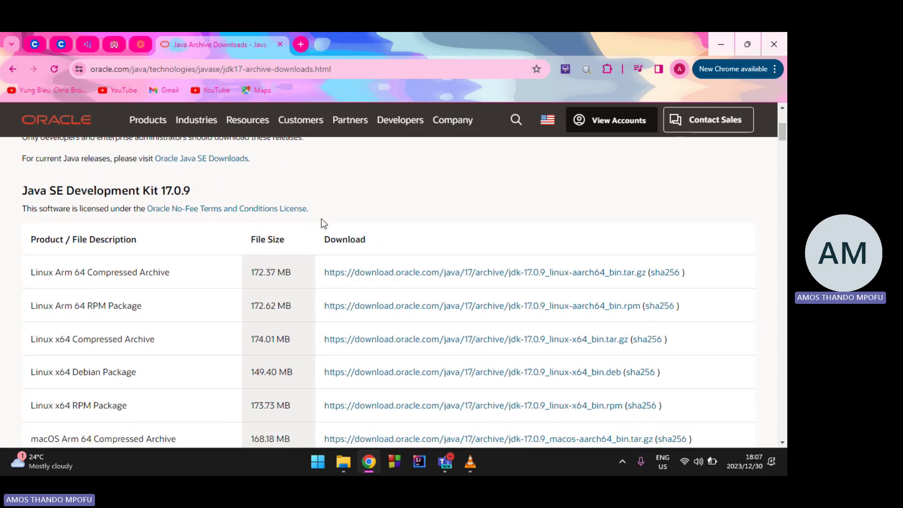
scroll(321, 221, down, 5)
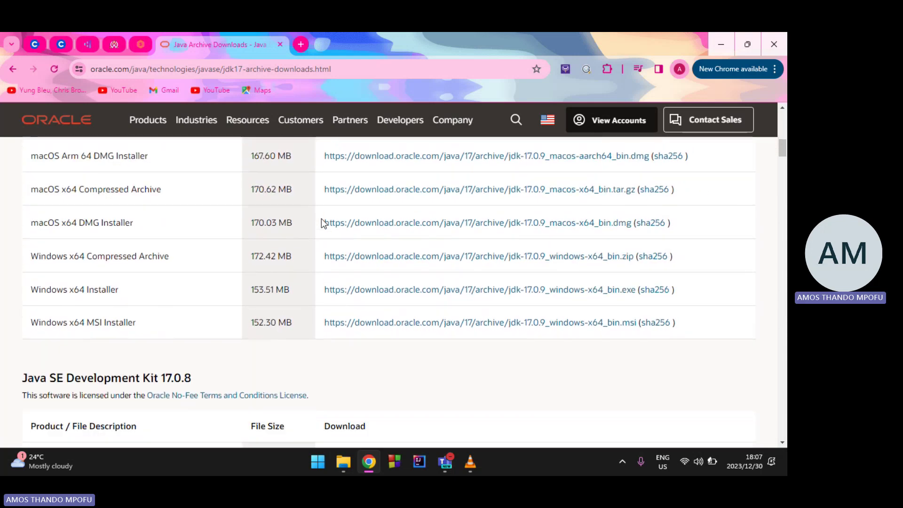
scroll(323, 222, up, 5)
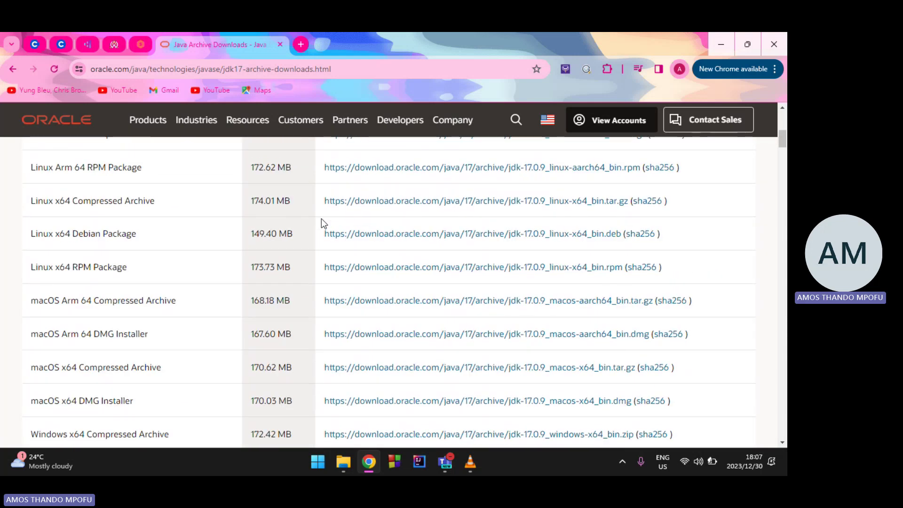
scroll(321, 218, down, 1)
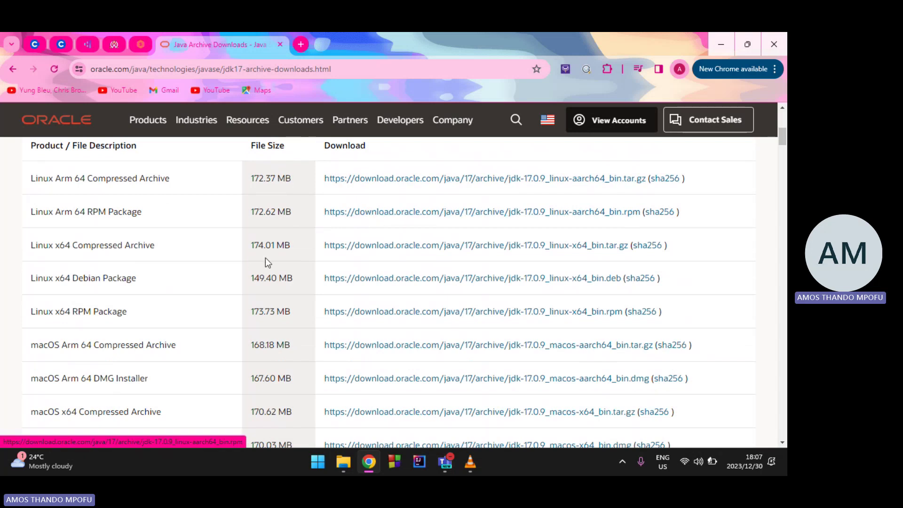
scroll(258, 262, down, 3)
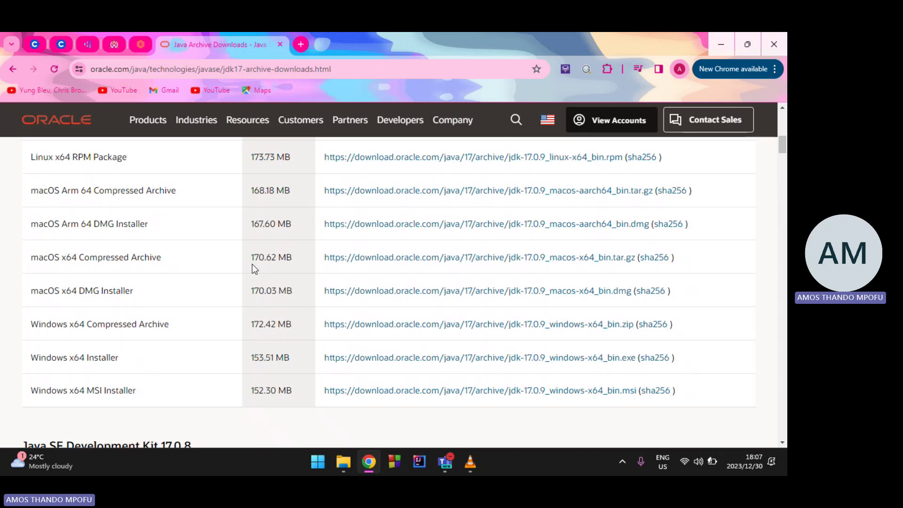
scroll(252, 264, up, 2)
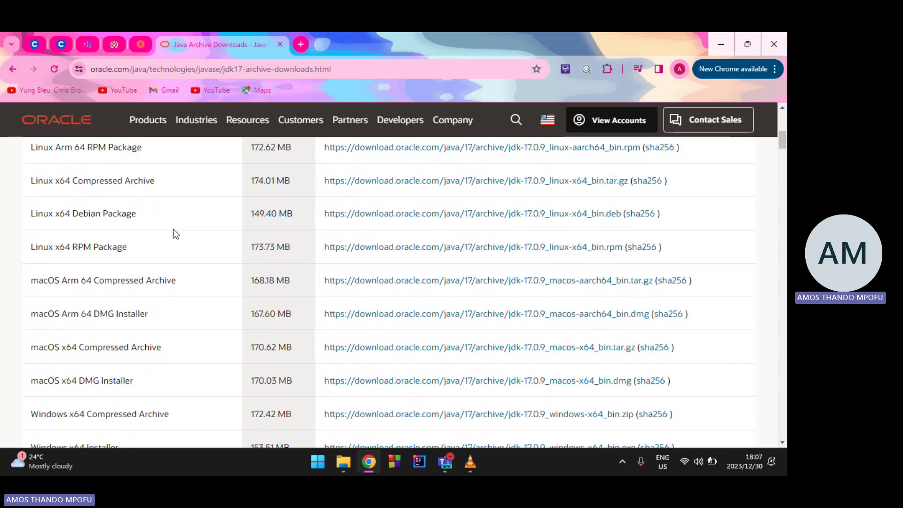
scroll(173, 231, up, 3)
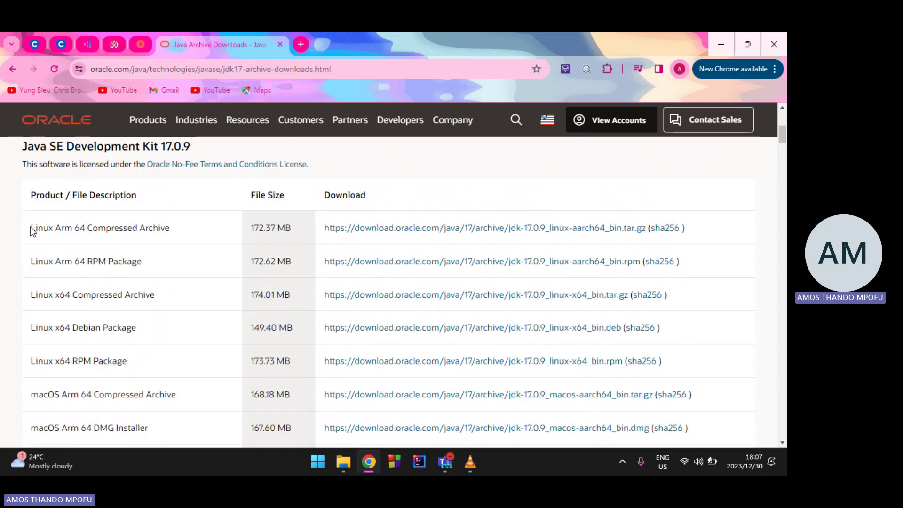
- Point out the Linux Arm 64 packages and the macOS Arm 64 DMG Installer by highlighting their names in the 17.0.9 table
drag(31, 230, 164, 241)
drag(30, 262, 171, 265)
click(169, 261)
scroll(169, 264, down, 2)
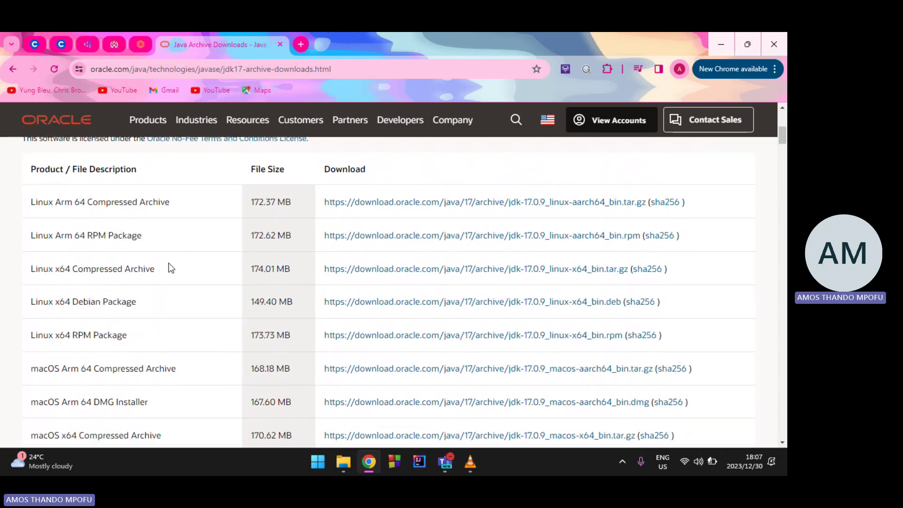
scroll(168, 263, down, 2)
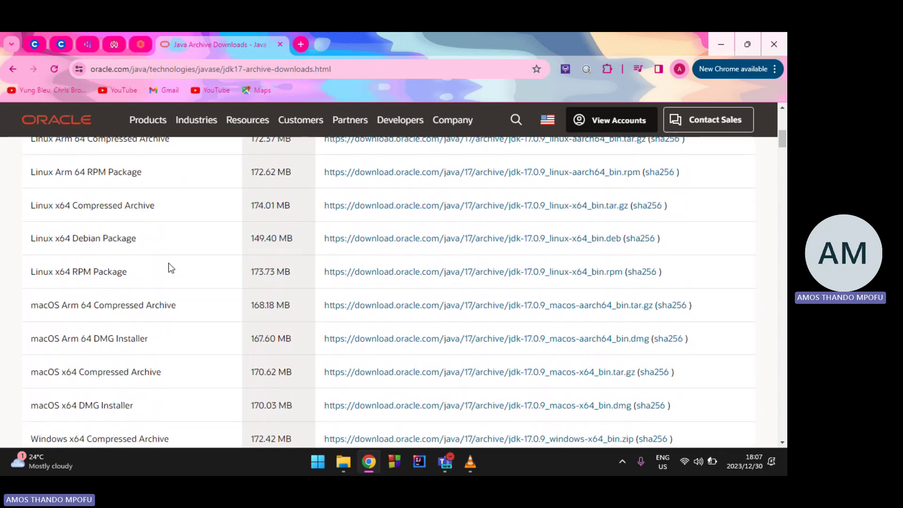
drag(31, 263, 159, 268)
scroll(160, 264, down, 2)
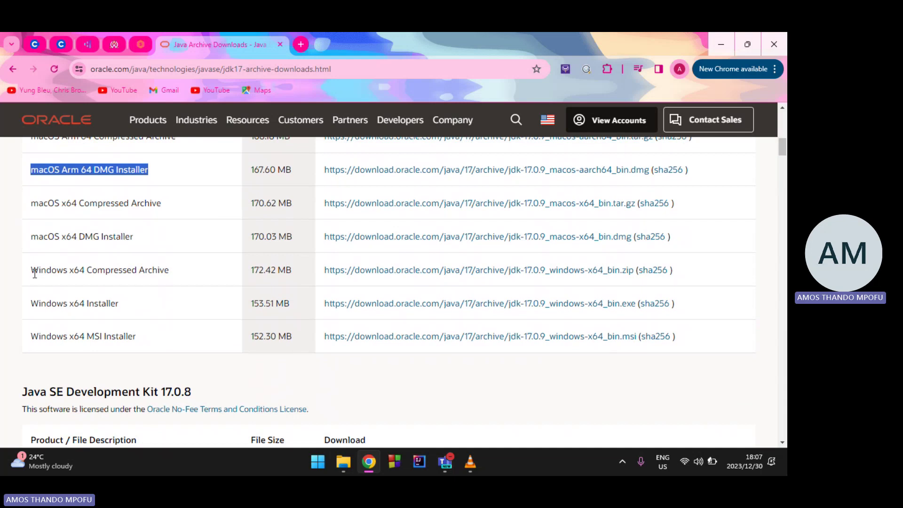
- Highlight the Windows x64 package options for JDK 17.0.9 and download the MSI installer, jdk-17.0.9_windows-x64_bin.msi
drag(31, 271, 167, 271)
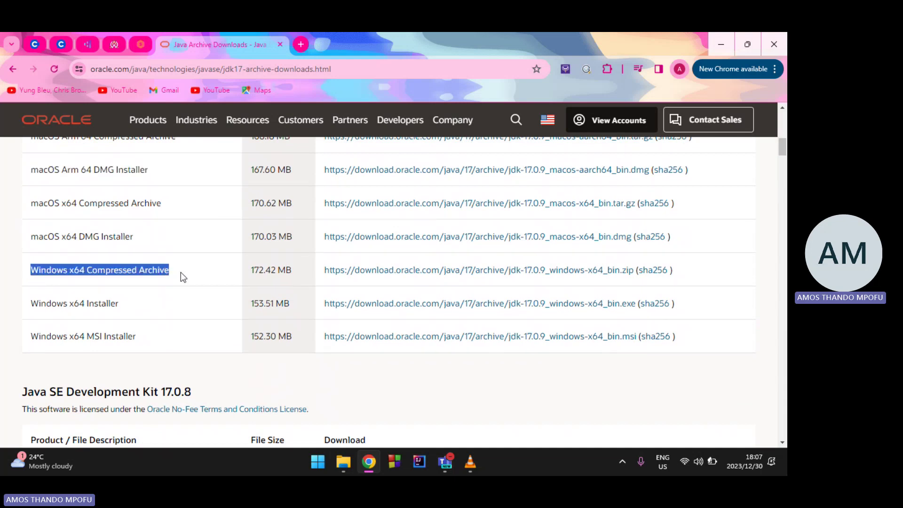
click(180, 272)
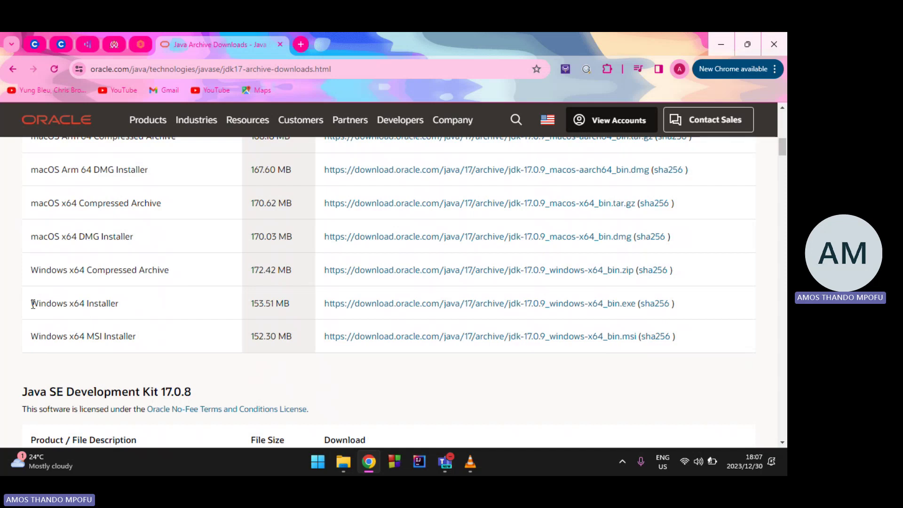
drag(32, 304, 141, 306)
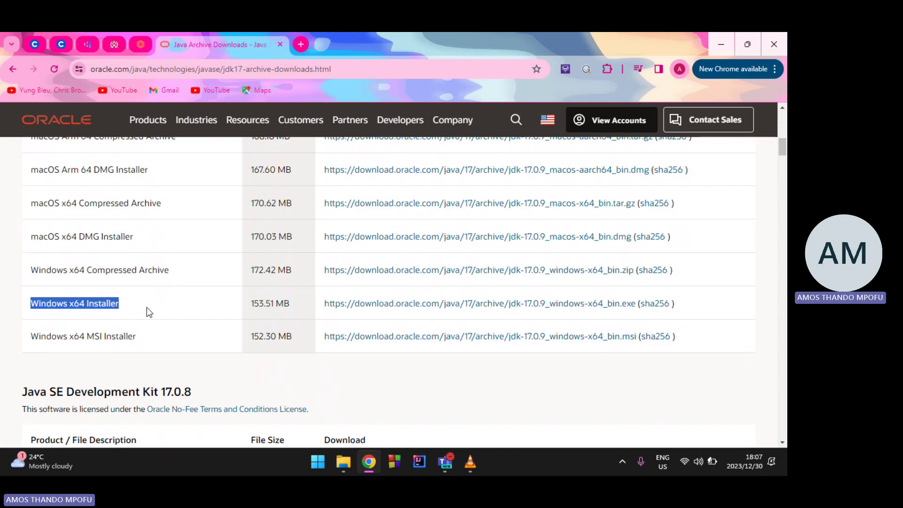
click(32, 336)
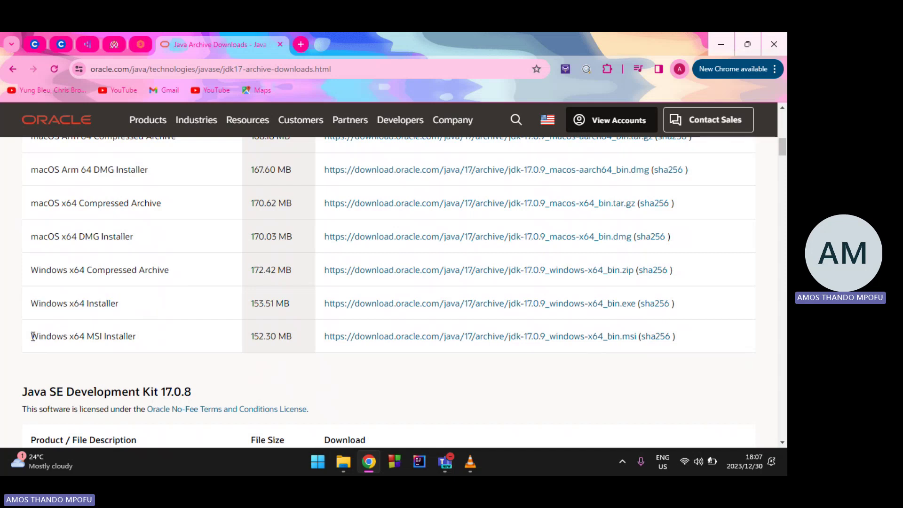
drag(32, 337, 175, 332)
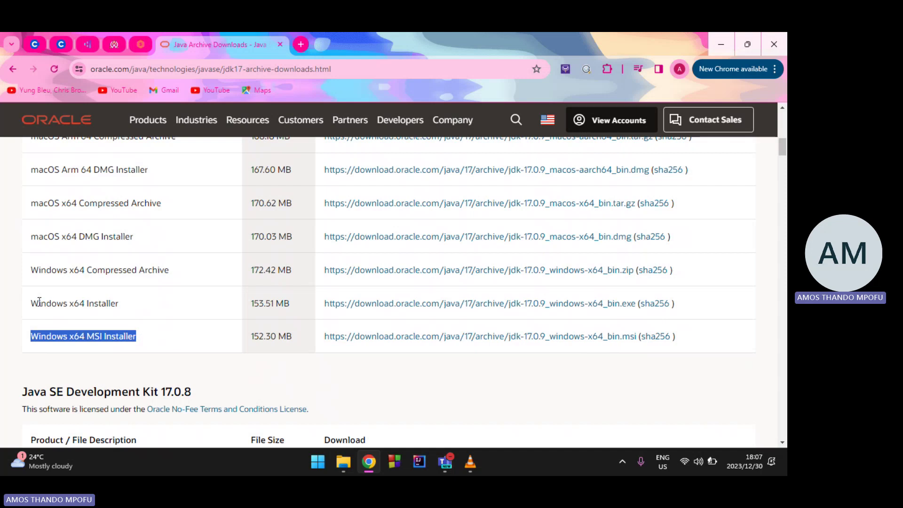
drag(32, 304, 181, 308)
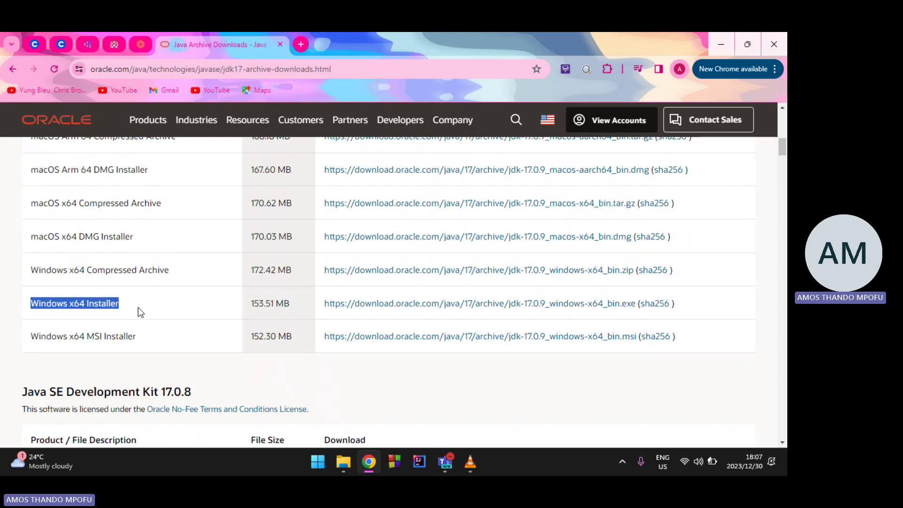
click(520, 337)
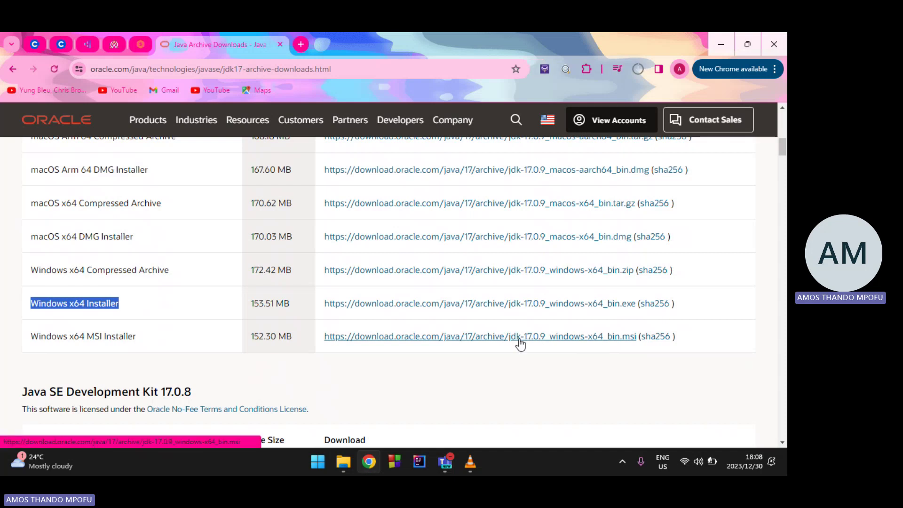
- Monitor the jdk-17.0.9_windows-x64_bin.msi download in the recent download history and look over the archive page while waiting for the installer
click(643, 75)
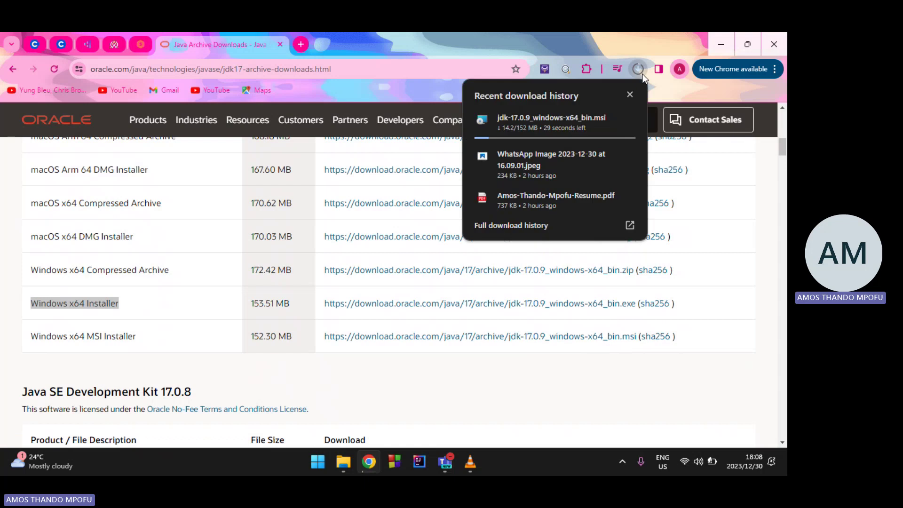
mouse_move(554, 130)
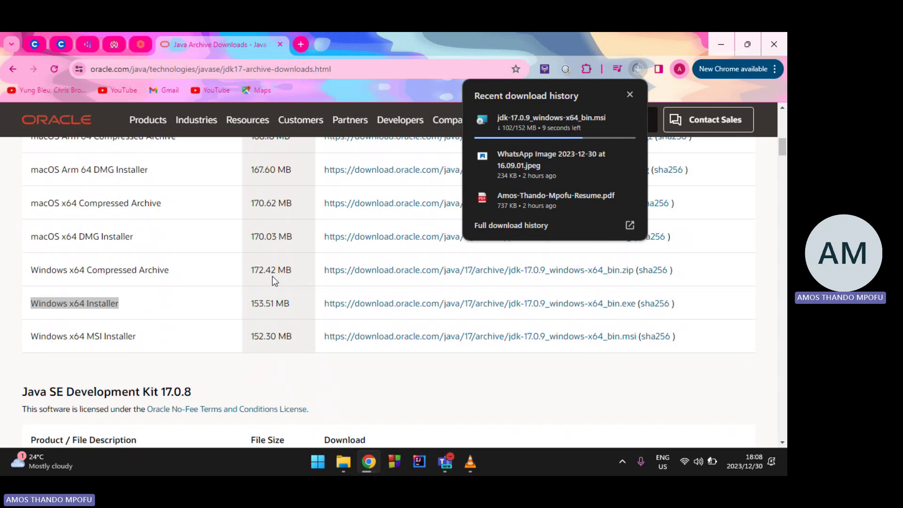
scroll(287, 242, up, 2)
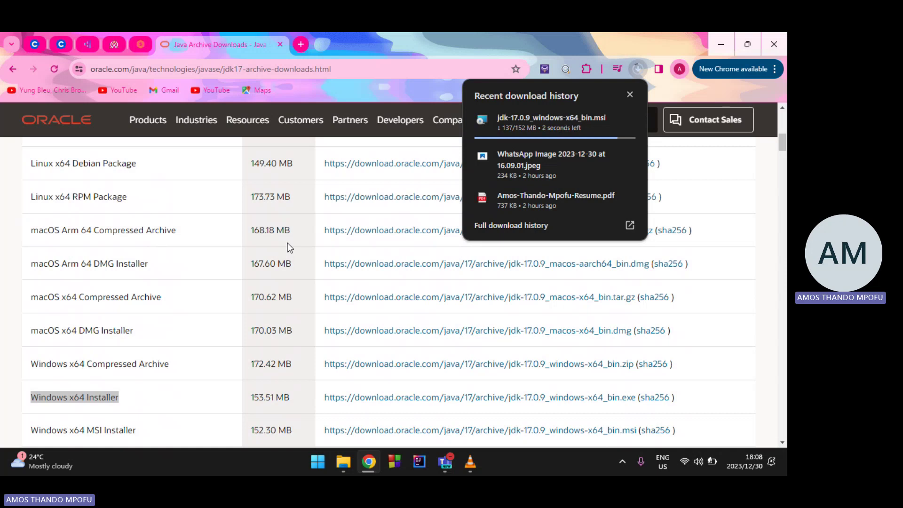
scroll(287, 243, up, 1)
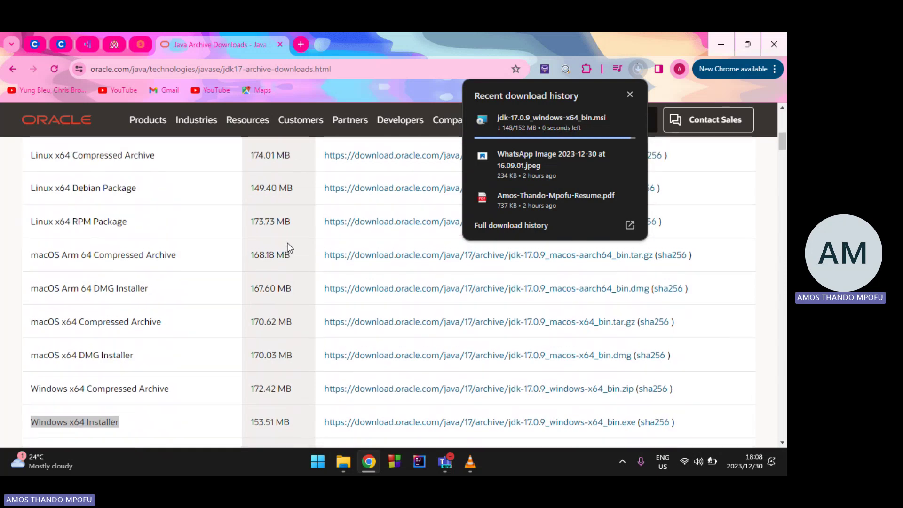
scroll(287, 243, up, 1)
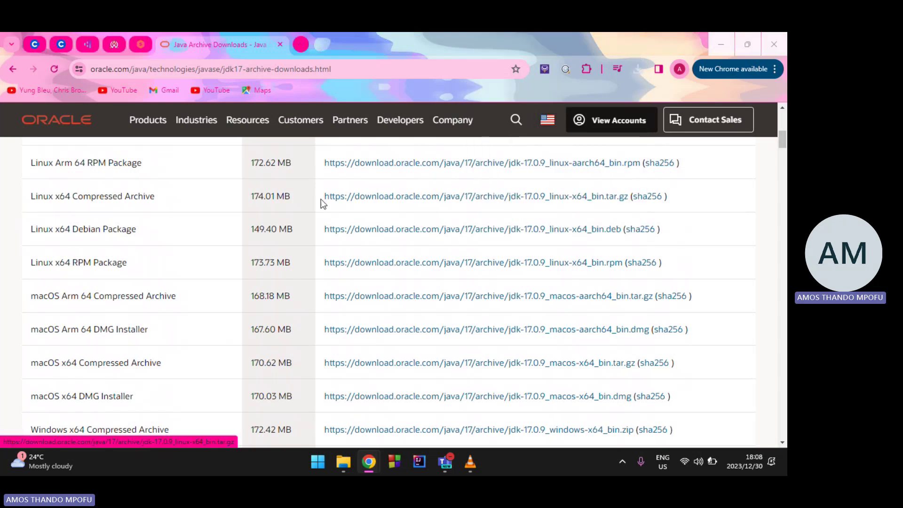
scroll(322, 201, down, 6)
scroll(321, 201, down, 1)
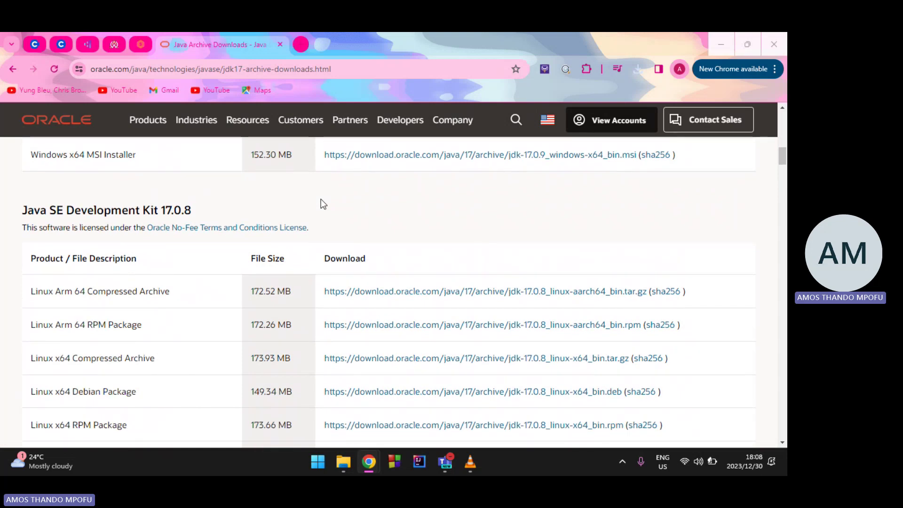
scroll(321, 198, down, 1)
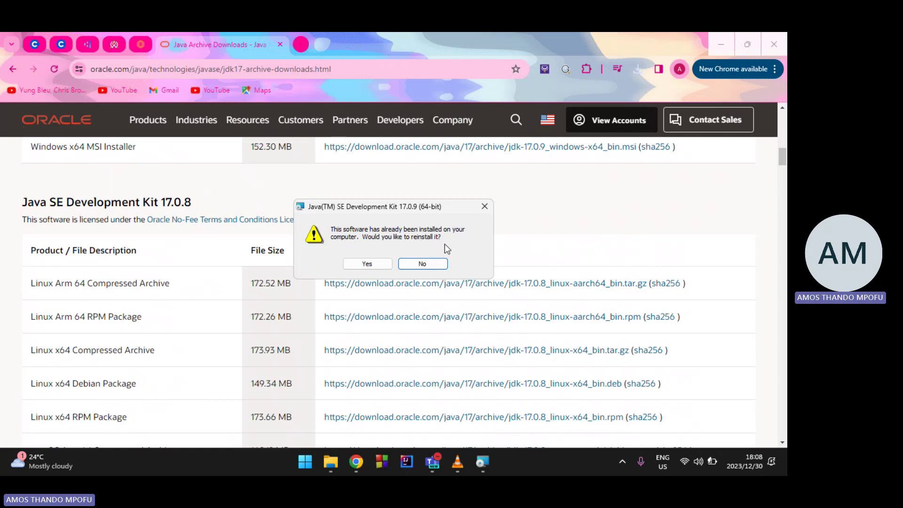
- Agree to reinstall Java SE Development Kit 17.0.9, keep the destination folder C:\Program Files\Java\jdk-17\, and close the completed setup wizard
click(382, 265)
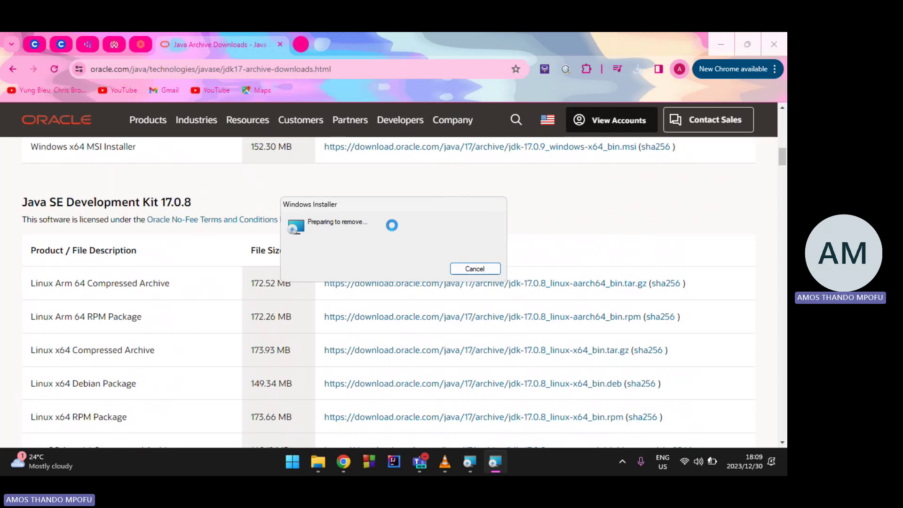
click(497, 463)
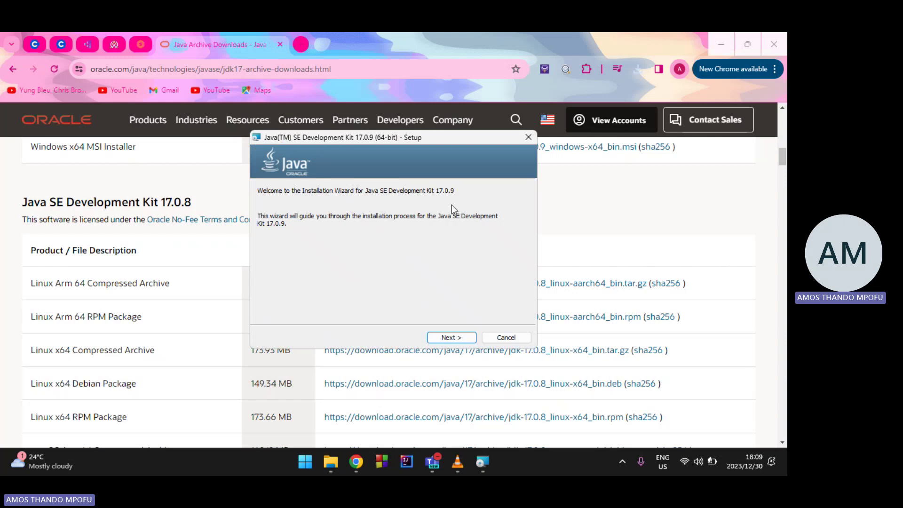
click(447, 337)
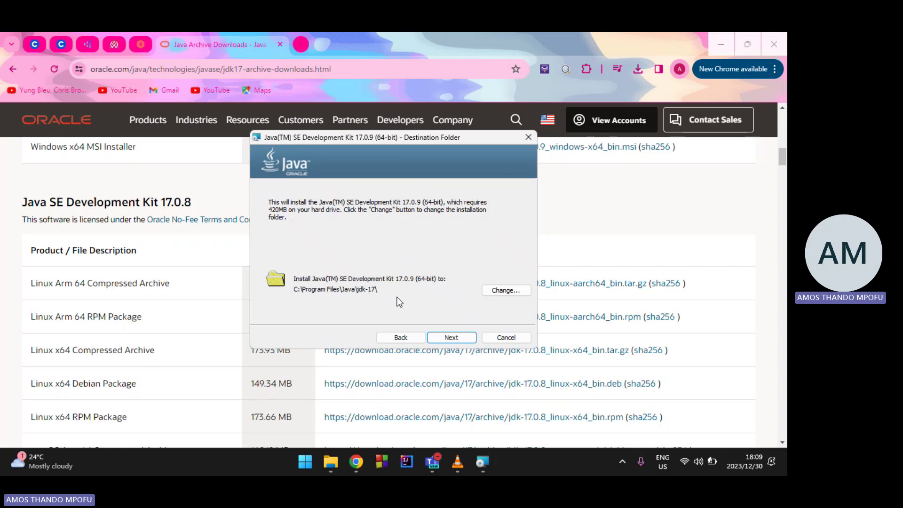
click(452, 337)
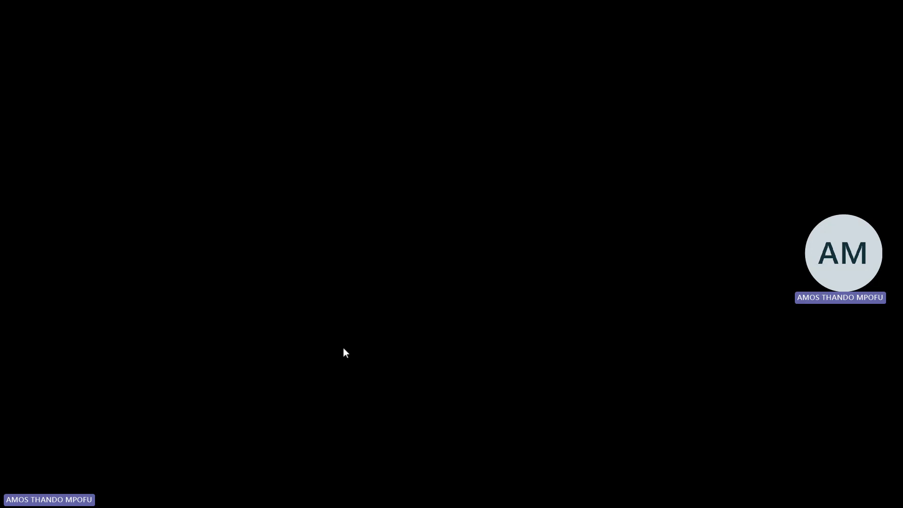
click(342, 348)
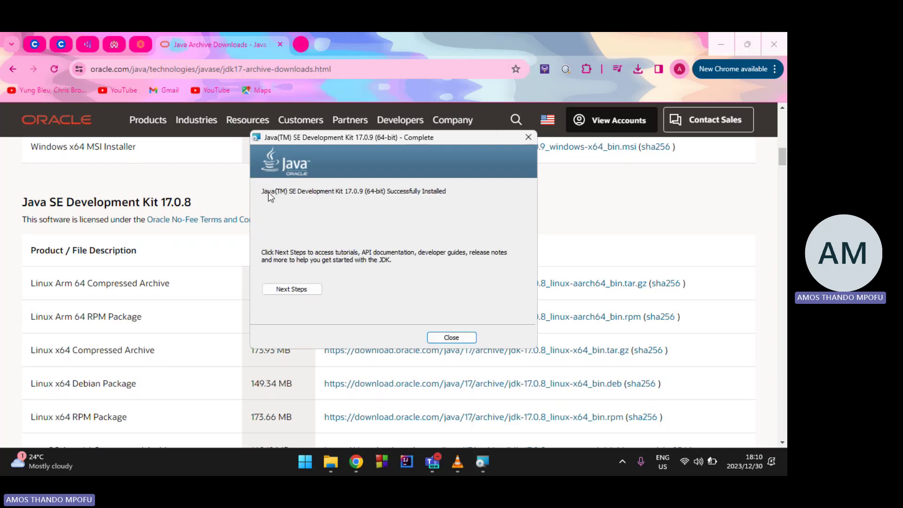
click(452, 337)
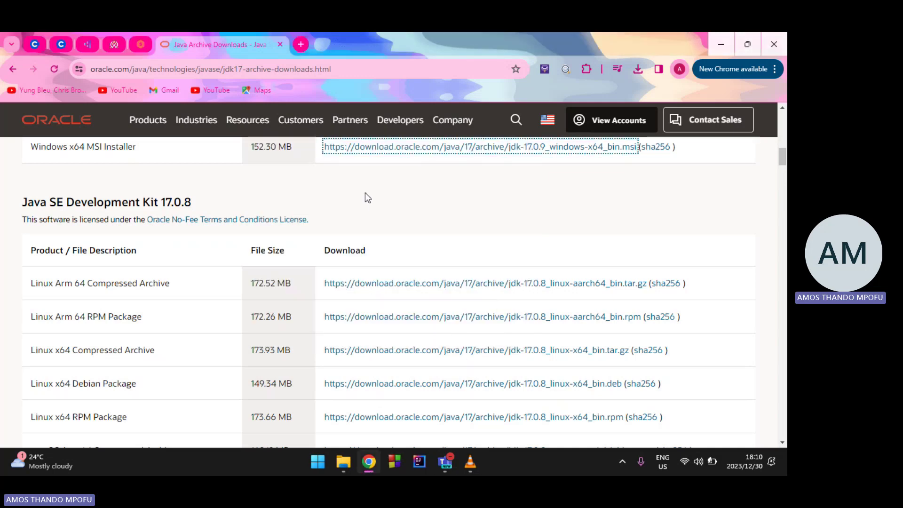
- Find and open Command Prompt, maximize its window and enlarge the text for readability
key(super)
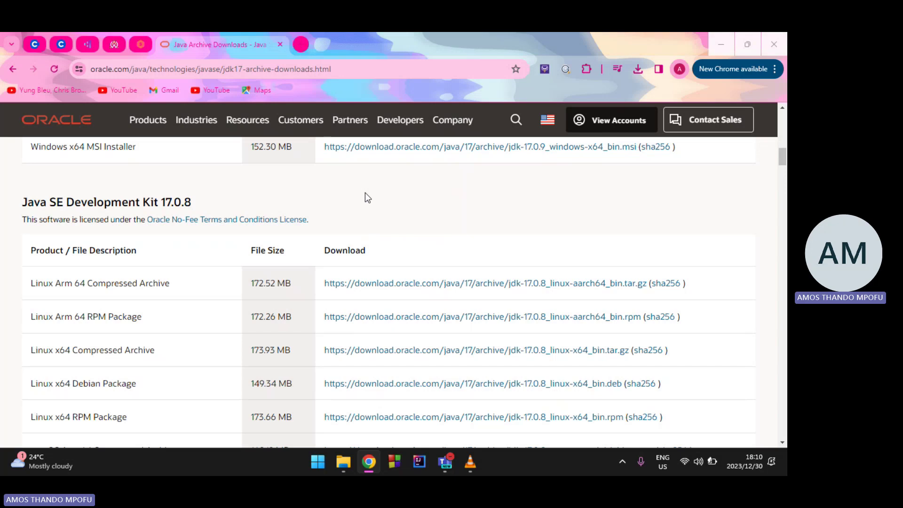
text(command)
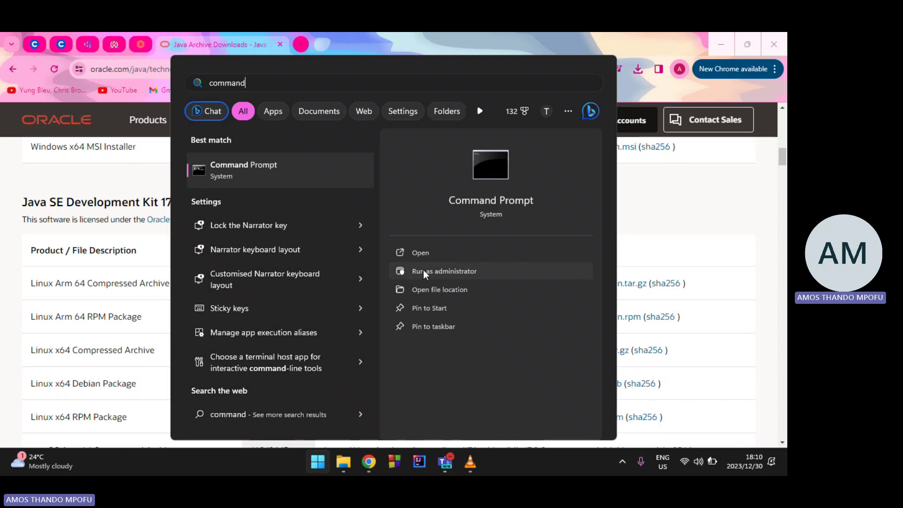
click(306, 173)
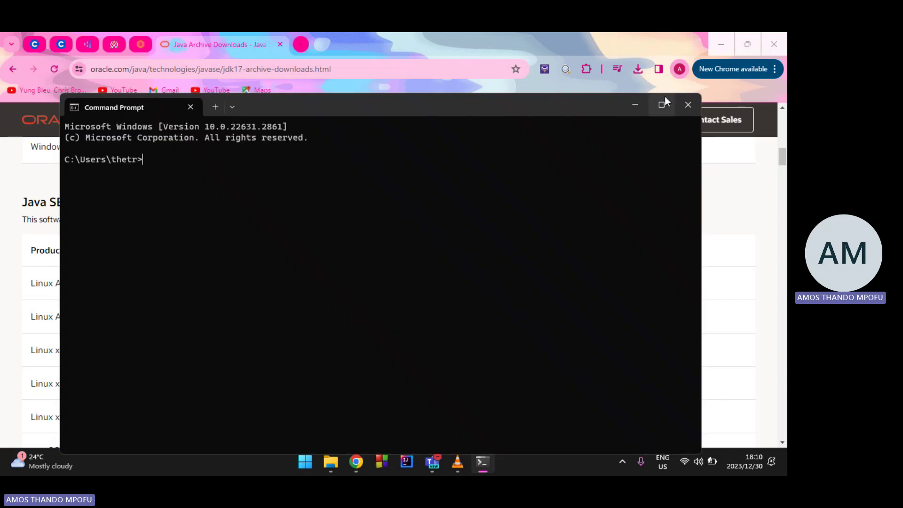
click(664, 100)
scroll(445, 128, up, 8)
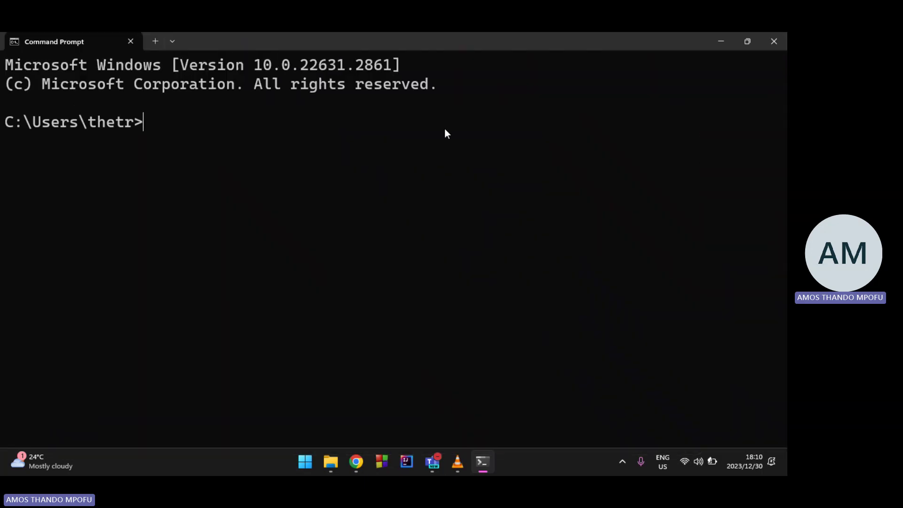
scroll(445, 130, up, 2)
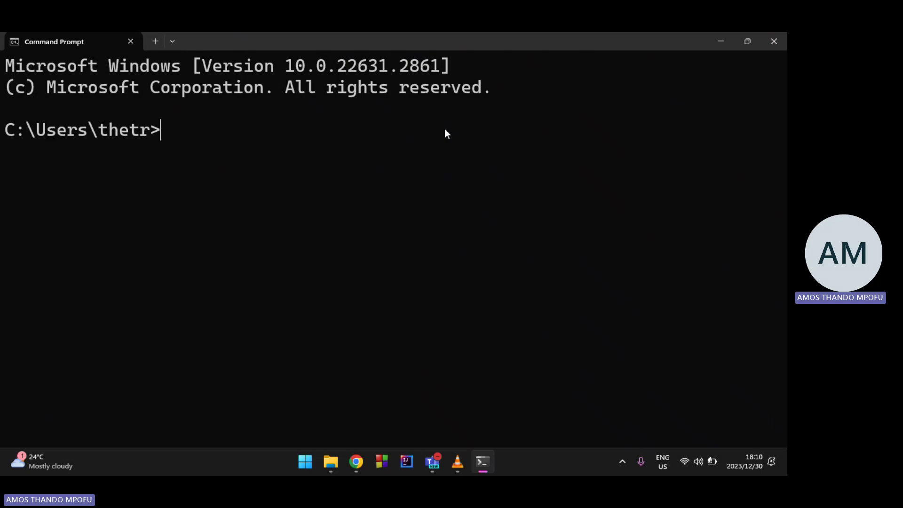
- Check the installed Java compiler version by running javac --version
text(javac)
key(BackSpace)
key(BackSpace)
text(compile)
key(BackSpace)
key(BackSpace)
key(BackSpace)
key(BackSpace)
key(BackSpace)
key(BackSpace)
key(BackSpace)
key(BackSpace)
text(c )
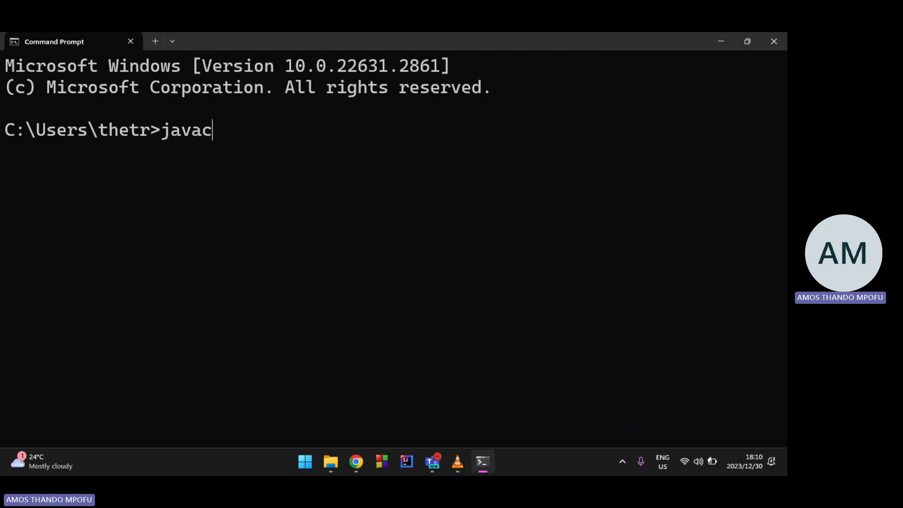
text(--version)
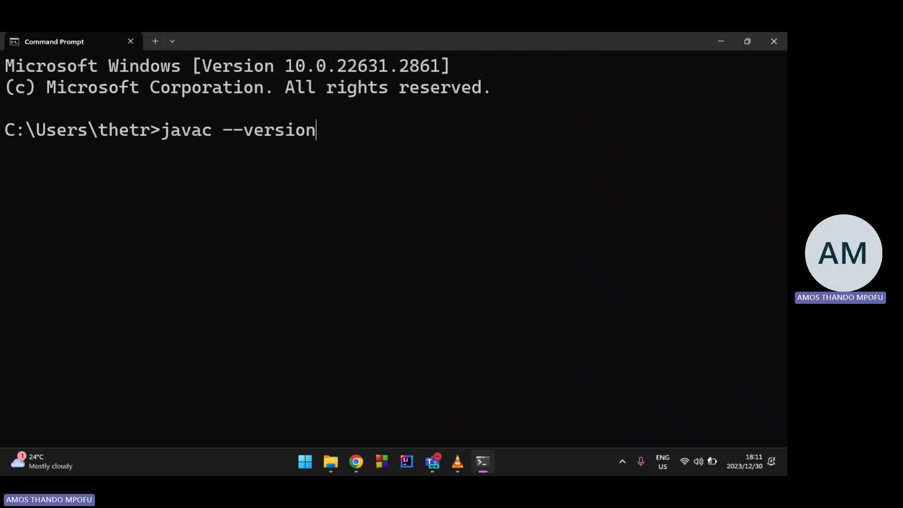
key(Return)
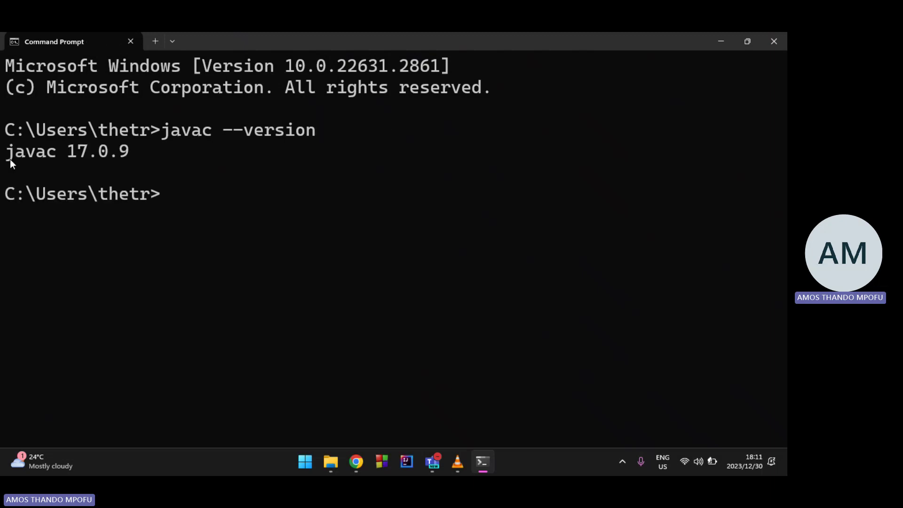
- Compare the compiler version reported in Command Prompt with the Java SE Development Kit 17.0.9 heading on Oracle's archive page, highlighting both
drag(7, 157, 117, 151)
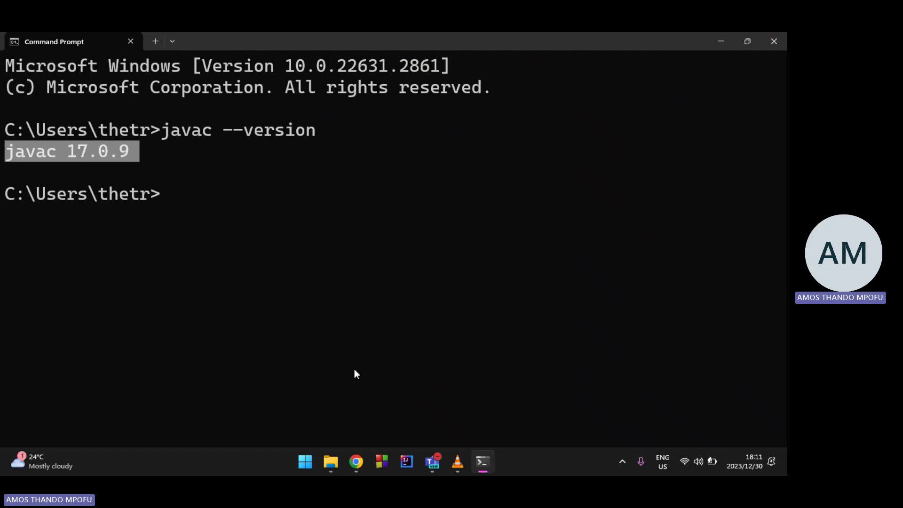
click(356, 462)
scroll(222, 164, up, 10)
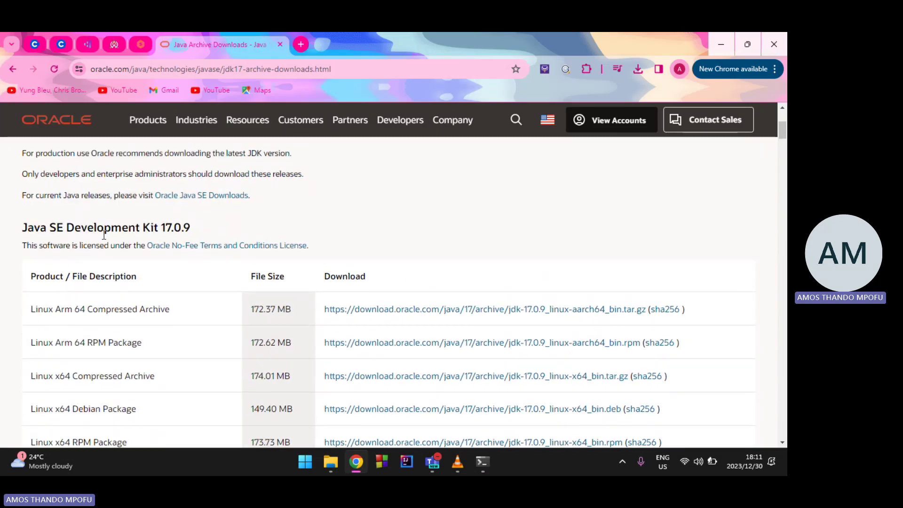
drag(22, 229, 218, 235)
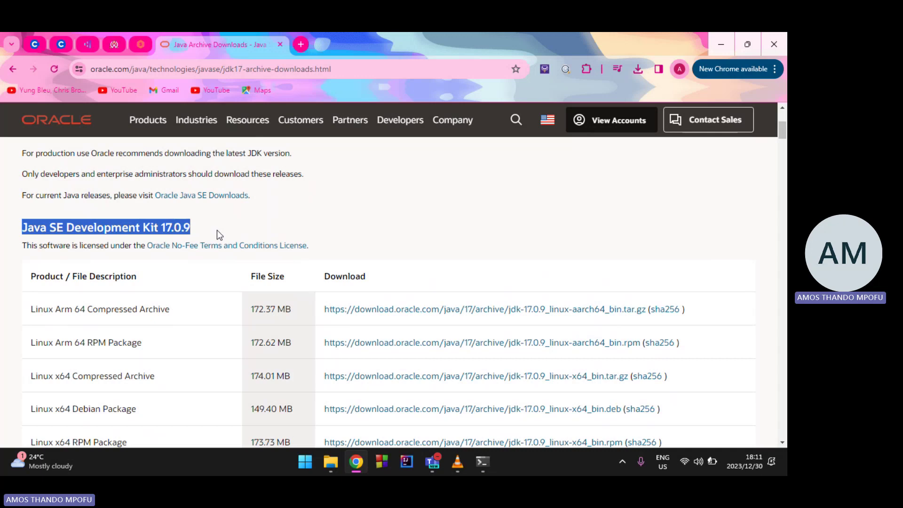
click(475, 460)
click(102, 154)
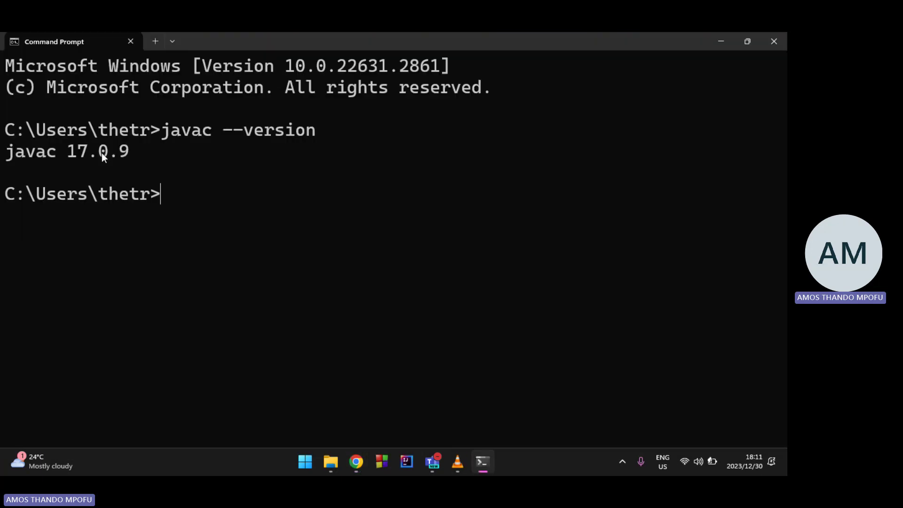
drag(52, 158, 137, 154)
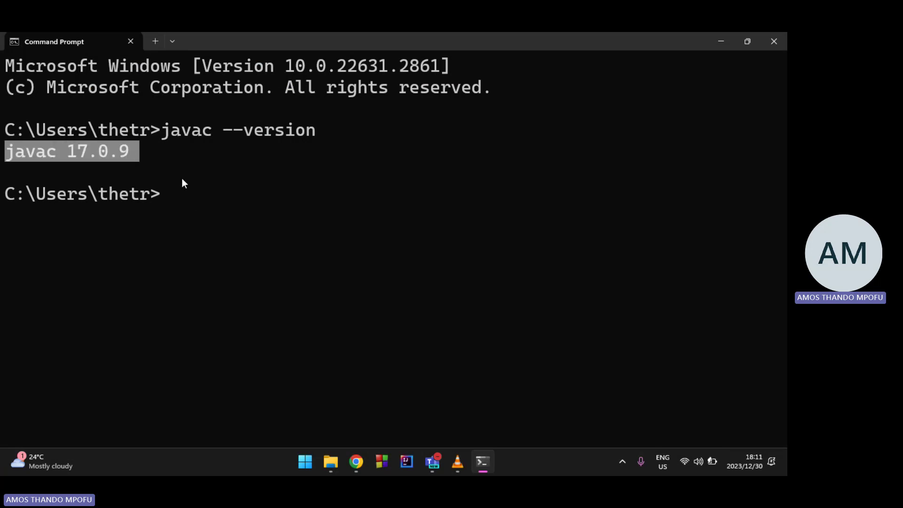
- Clear the text selection and check the installed Java runtime version by running java --version
key(ctrl+c)
text(java )
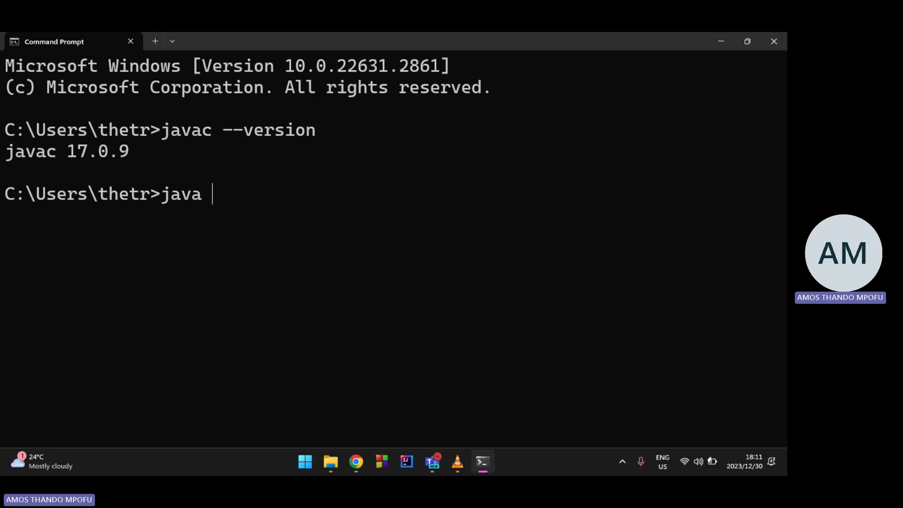
text(--version)
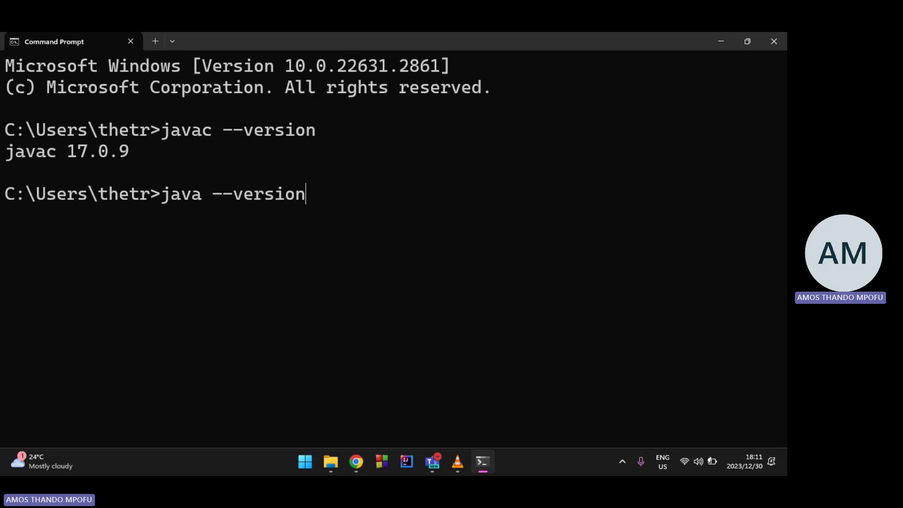
key(Return)
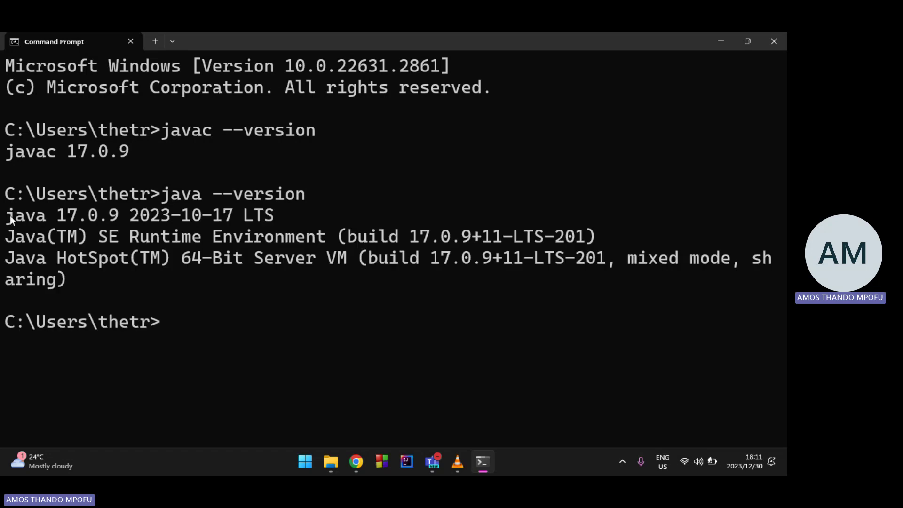
- Review the runtime's version, release date and LTS label plus the compiler result by highlighting them, and close Command Prompt
drag(10, 217, 60, 216)
drag(119, 212, 230, 210)
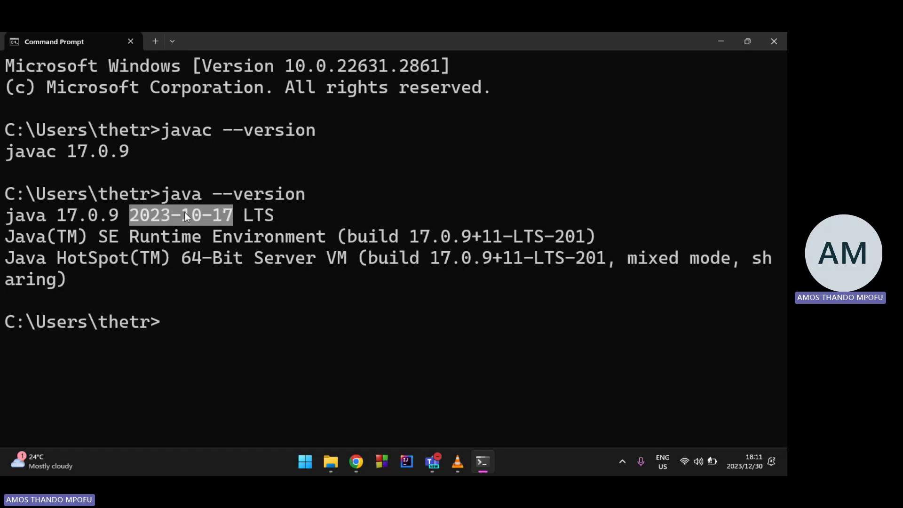
drag(243, 215, 274, 216)
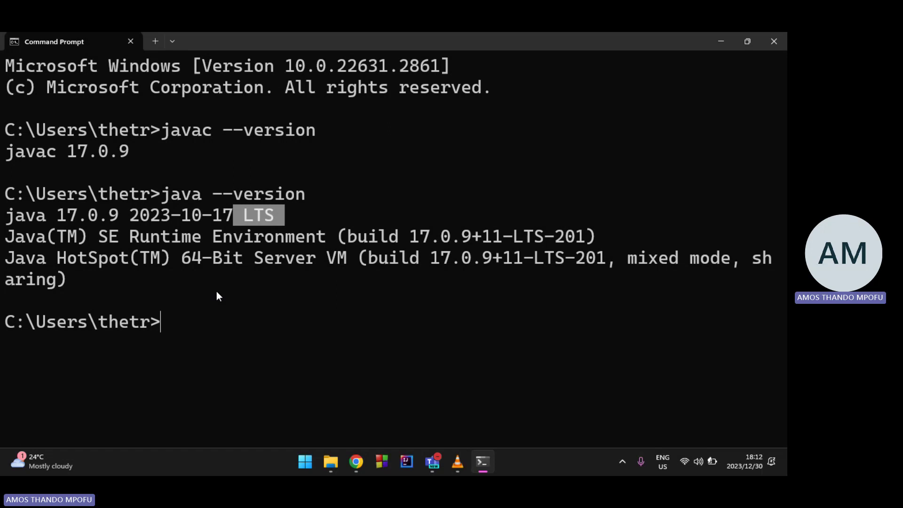
drag(9, 217, 122, 219)
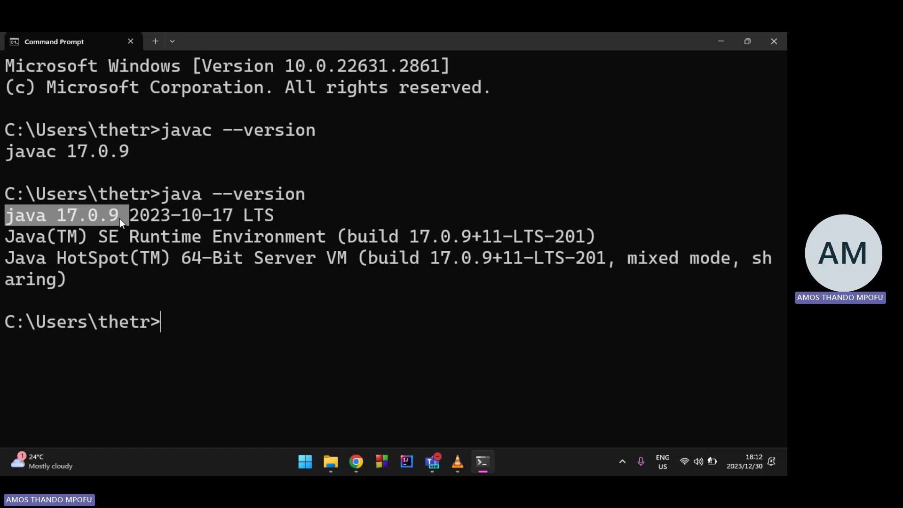
drag(78, 276, 6, 219)
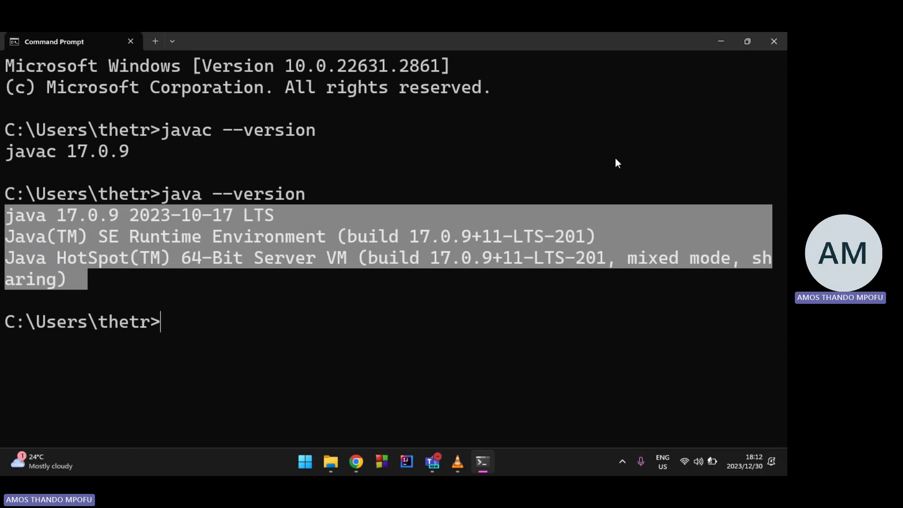
drag(161, 150, 3, 157)
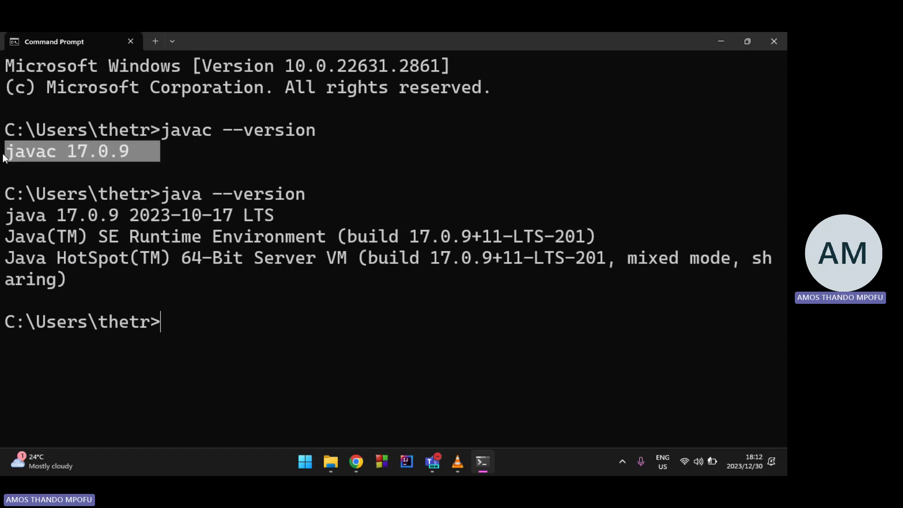
click(778, 44)
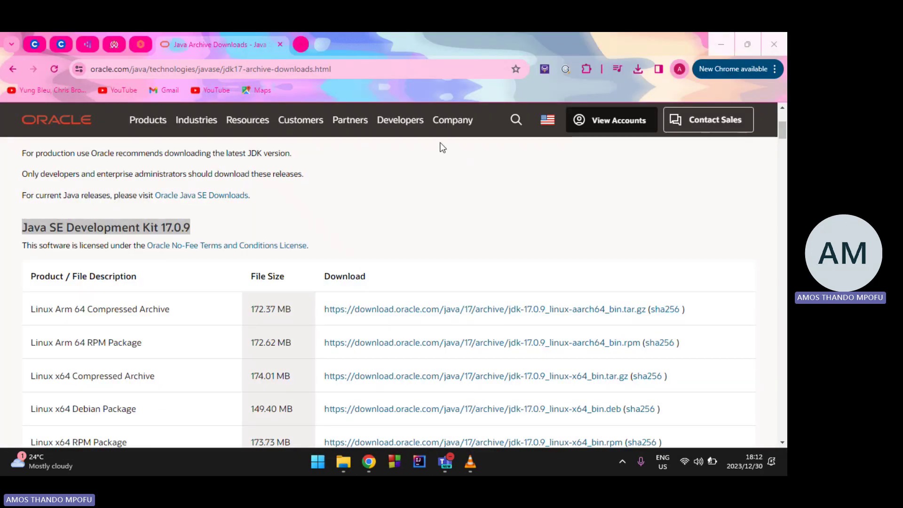
- Return to Google, search for "eclipse download", and open the Eclipse Foundation's Eclipse Downloads page
click(13, 70)
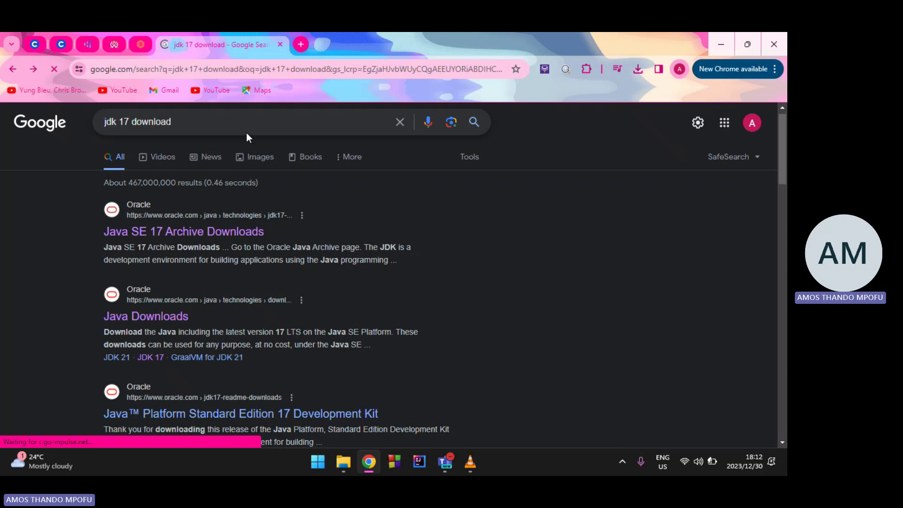
drag(171, 125, 83, 131)
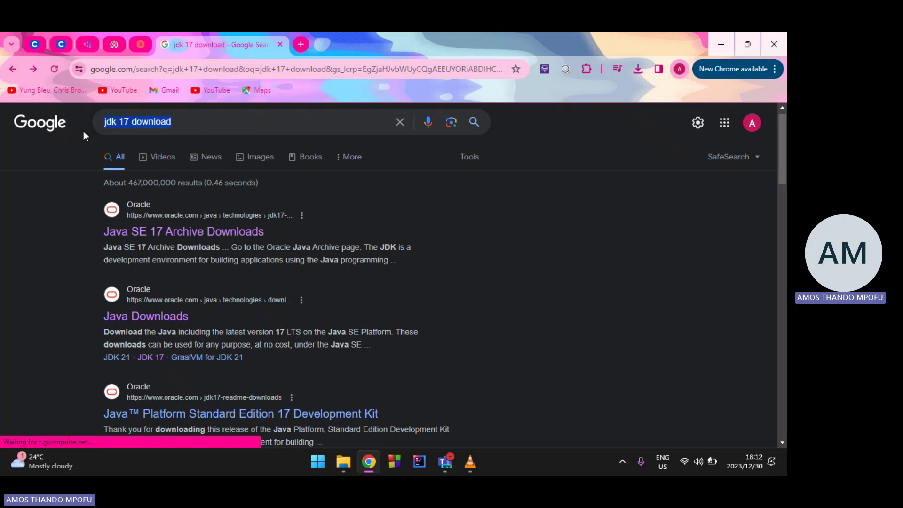
text(eclipse download)
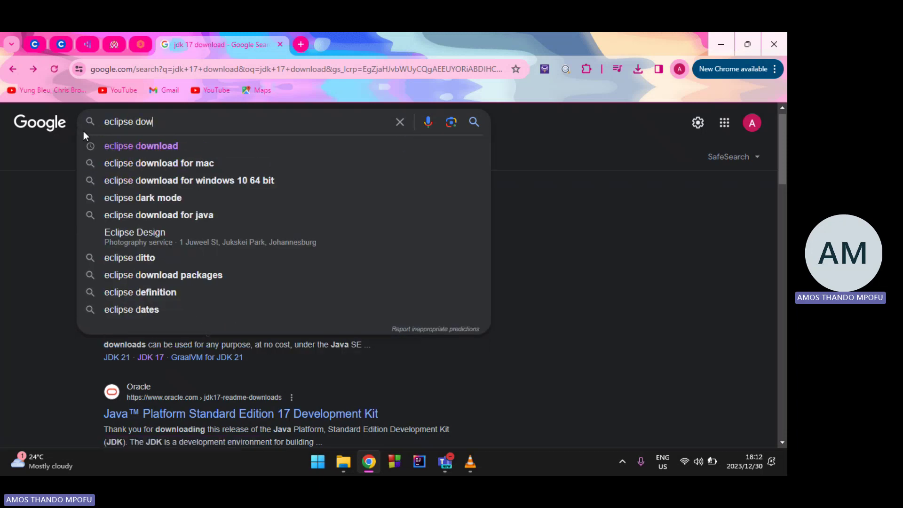
key(Return)
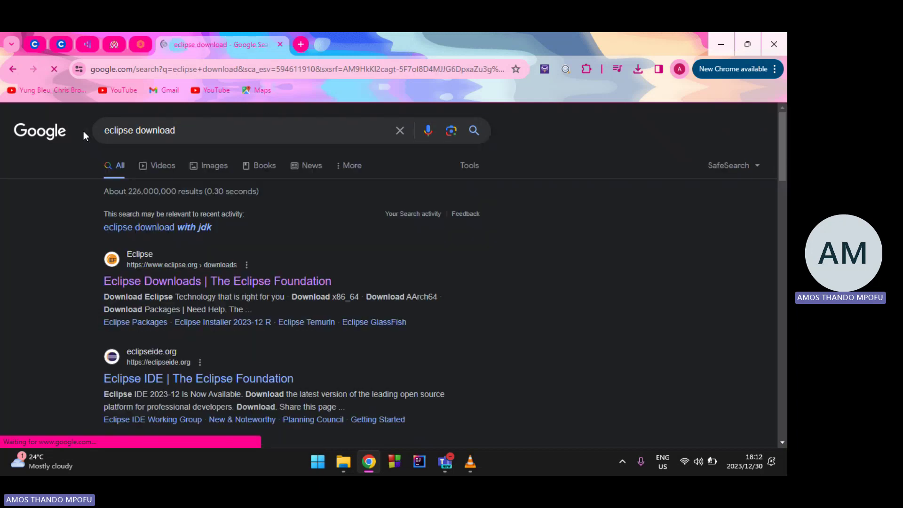
click(230, 292)
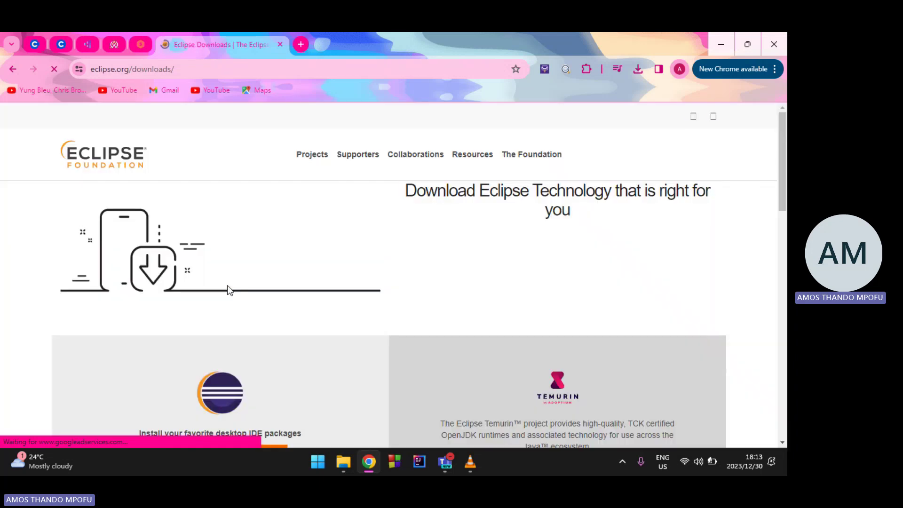
- Download the x86_64 Eclipse desktop IDE installer, eclipse-inst-jre-win64.exe, from the offered Telkom SAIX mirror
scroll(494, 285, down, 9)
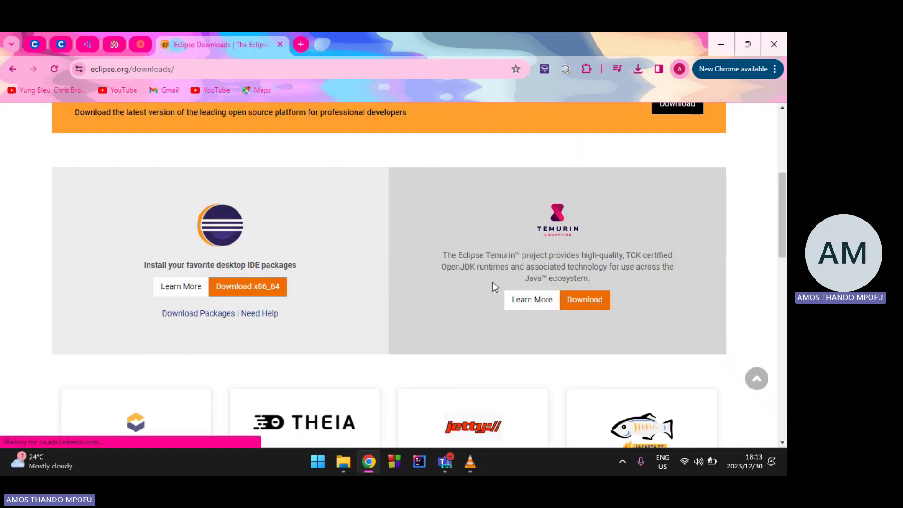
scroll(493, 282, down, 4)
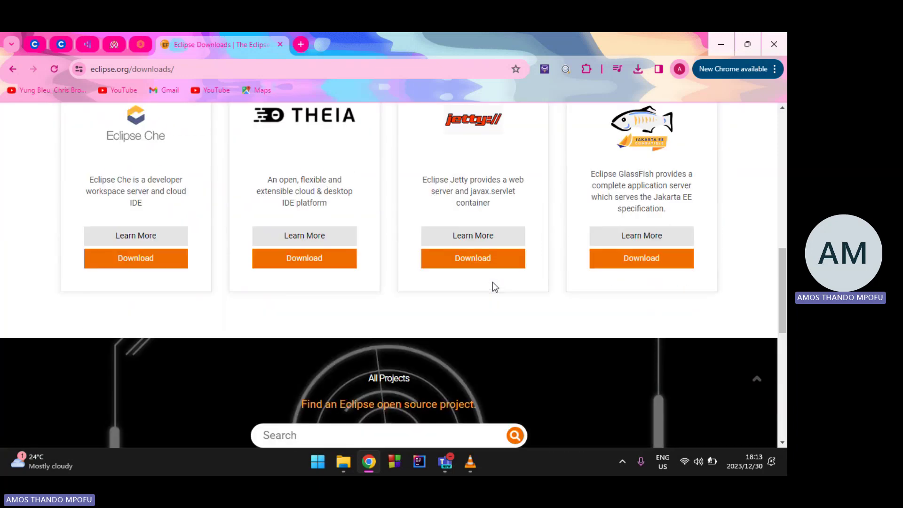
scroll(492, 282, up, 6)
scroll(492, 281, up, 4)
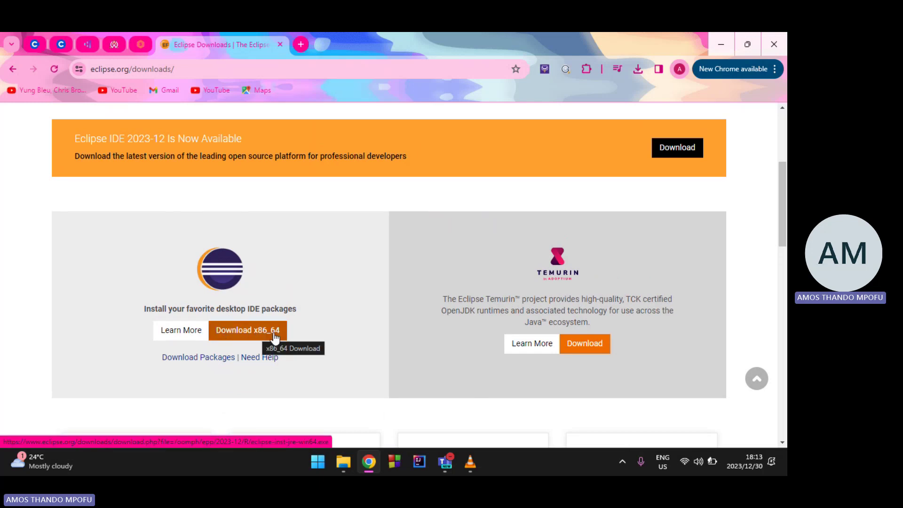
scroll(379, 283, up, 1)
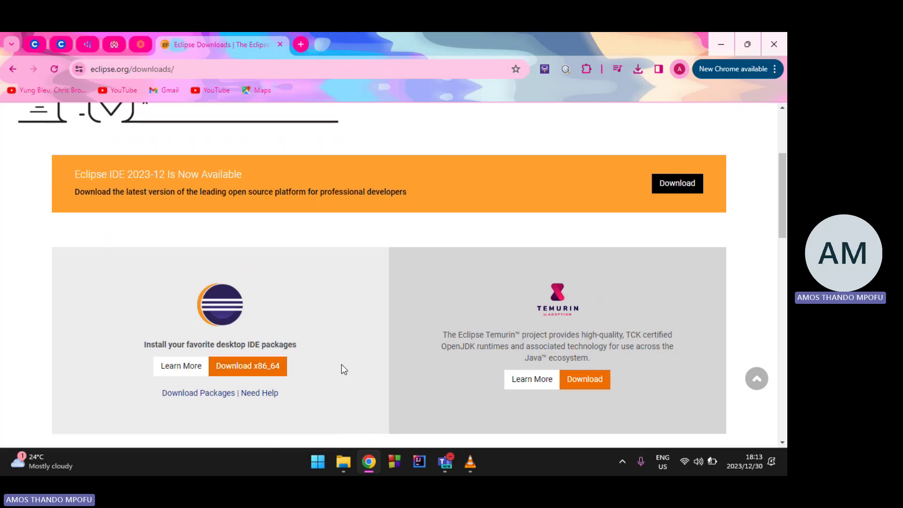
scroll(342, 370, down, 2)
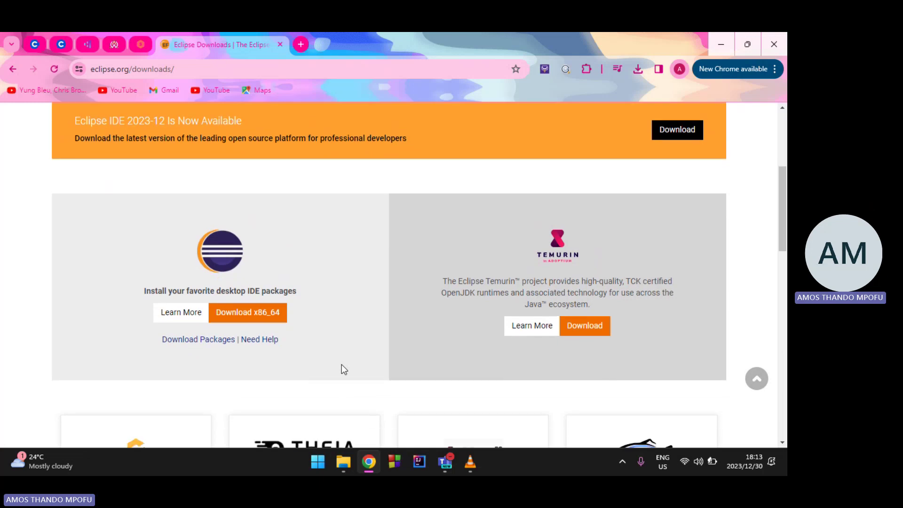
scroll(341, 365, up, 3)
scroll(342, 365, down, 3)
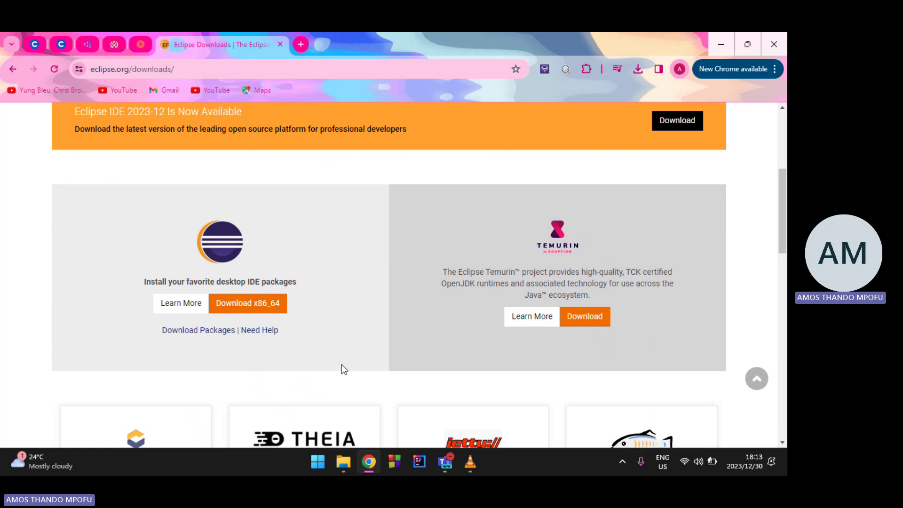
scroll(341, 365, up, 1)
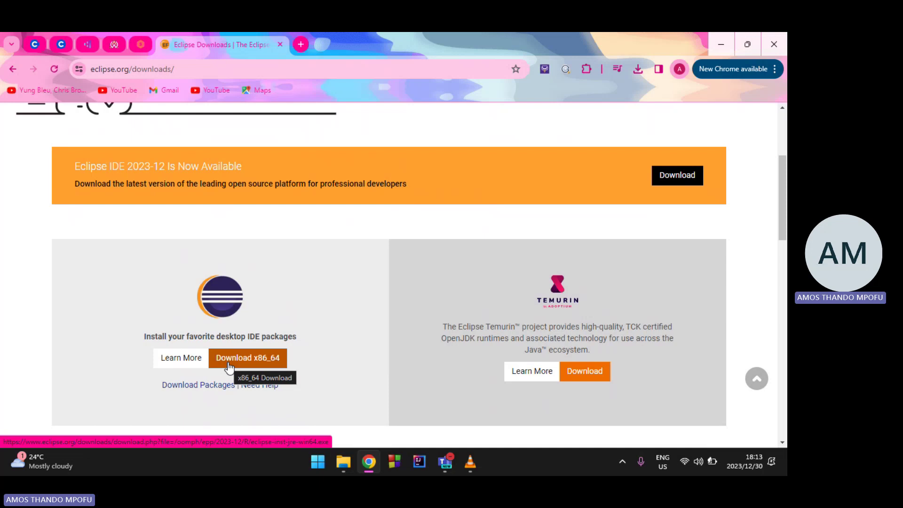
click(271, 367)
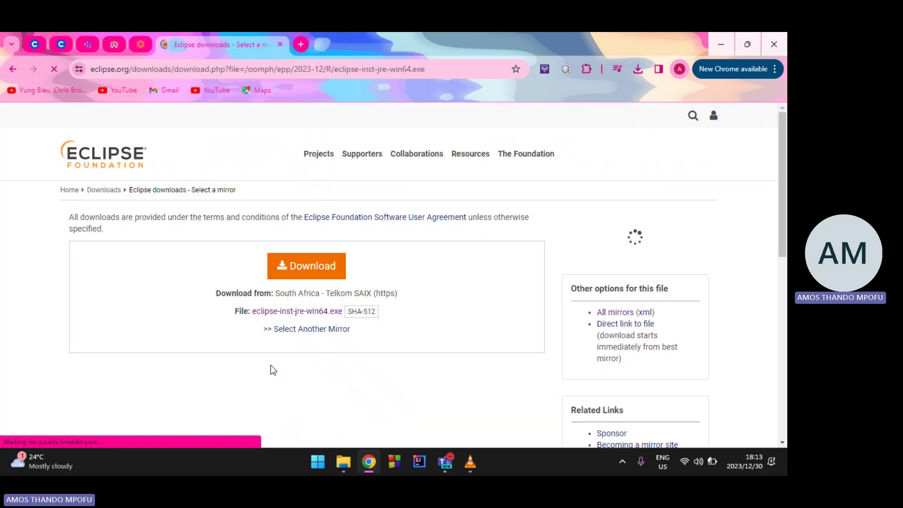
click(304, 269)
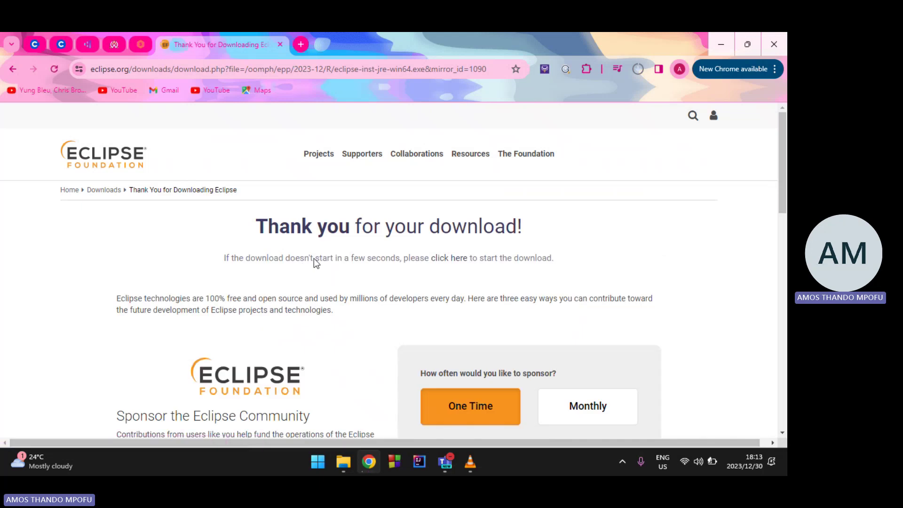
- Check the progress of the eclipse-inst-jre-win64.exe download in the recent download history
click(641, 61)
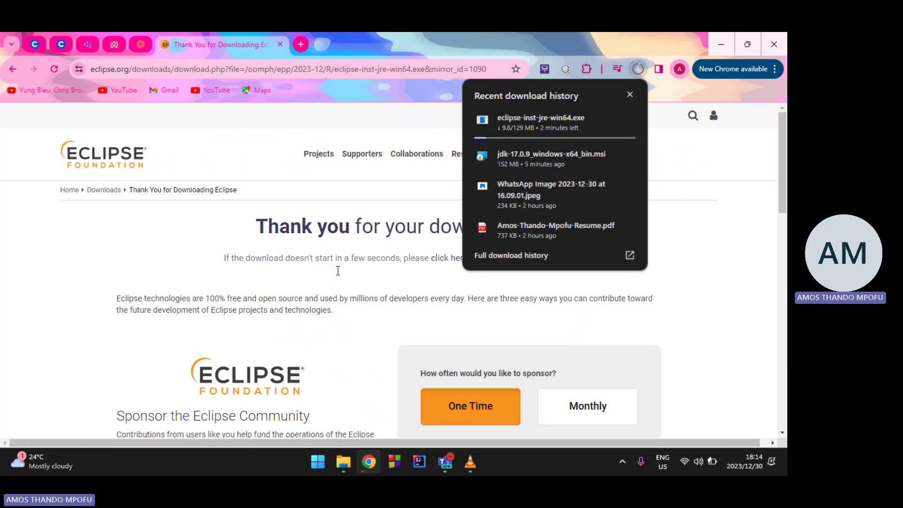
click(320, 284)
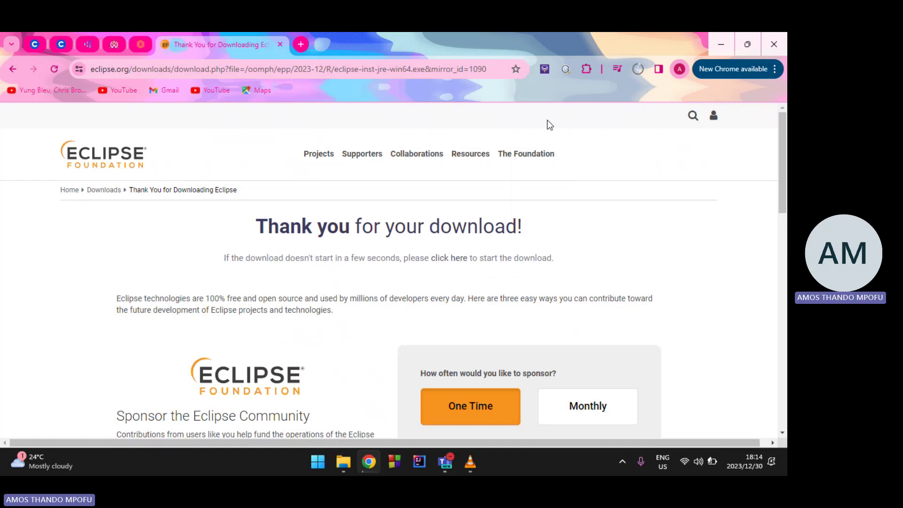
click(637, 70)
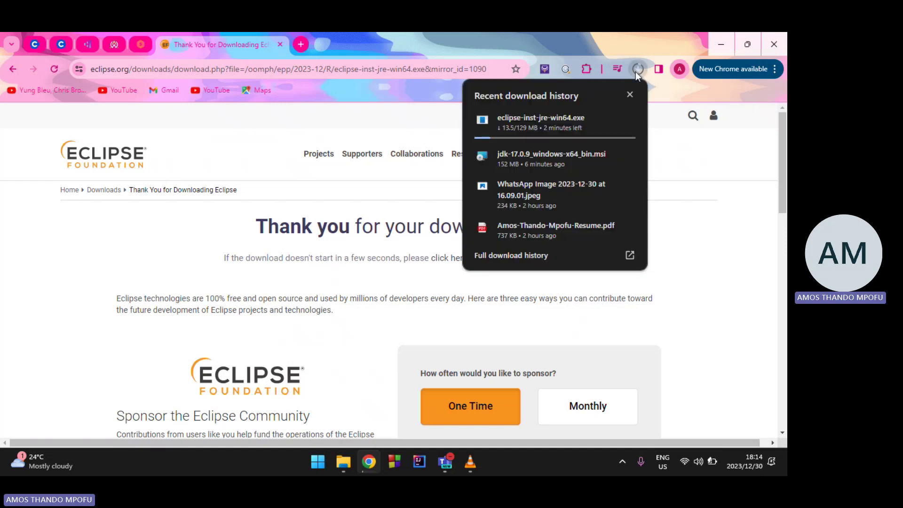
click(352, 219)
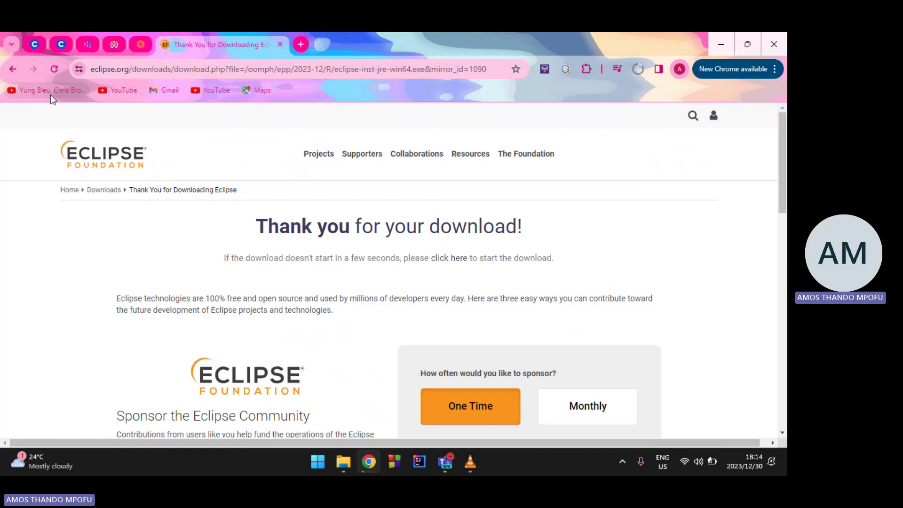
- Look through the Google results for "eclipse download" while the installer downloads, and recheck the download's progress
click(14, 70)
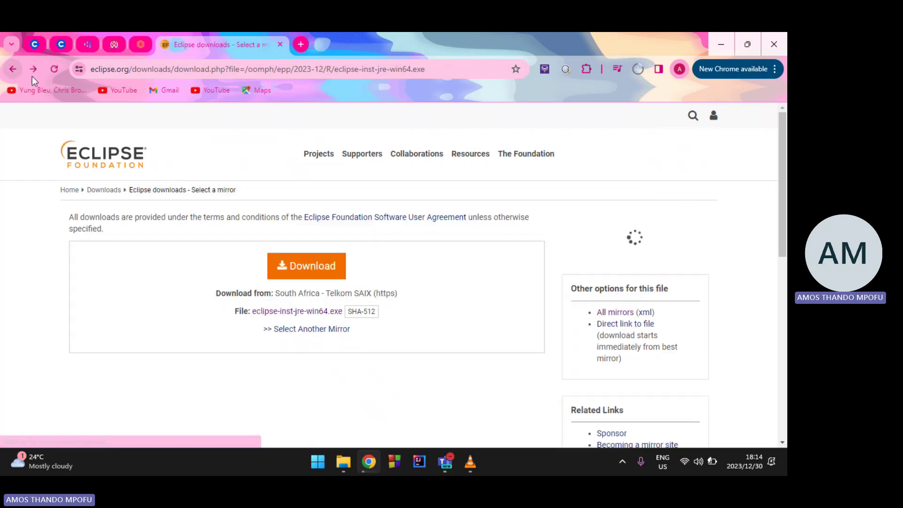
click(12, 76)
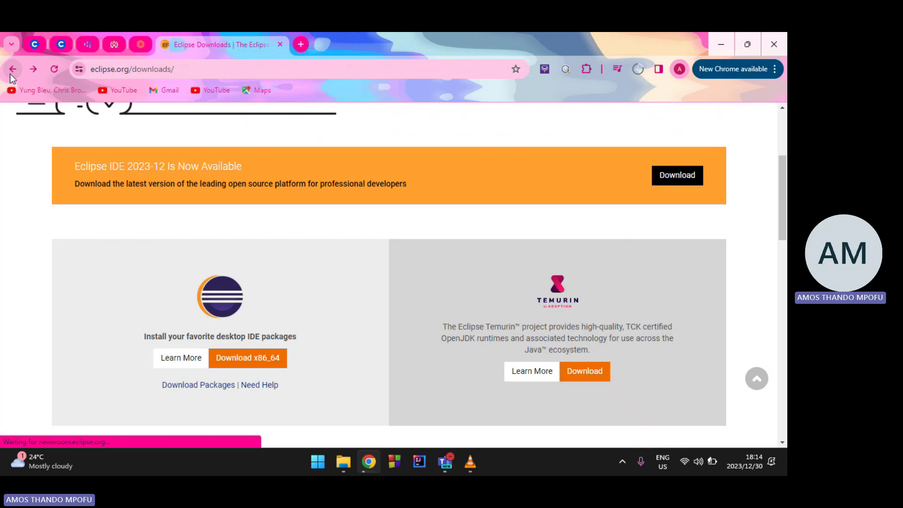
click(16, 73)
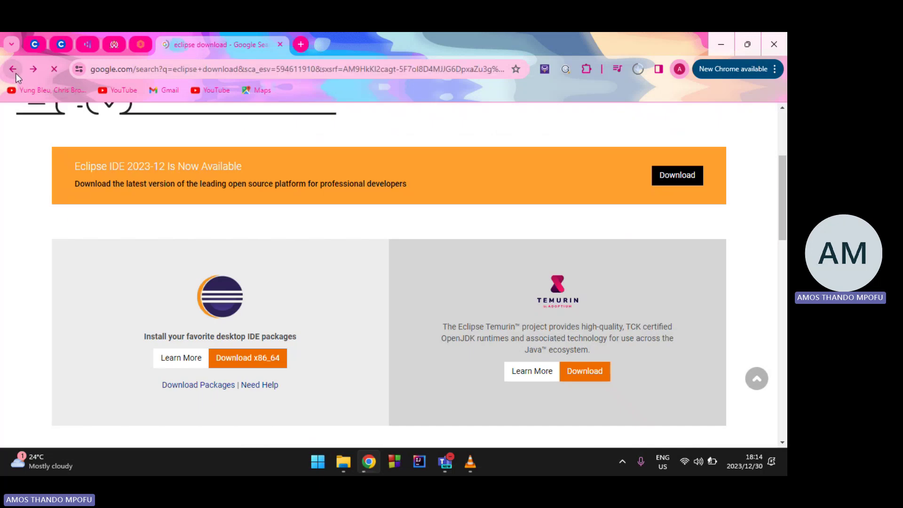
scroll(403, 258, down, 3)
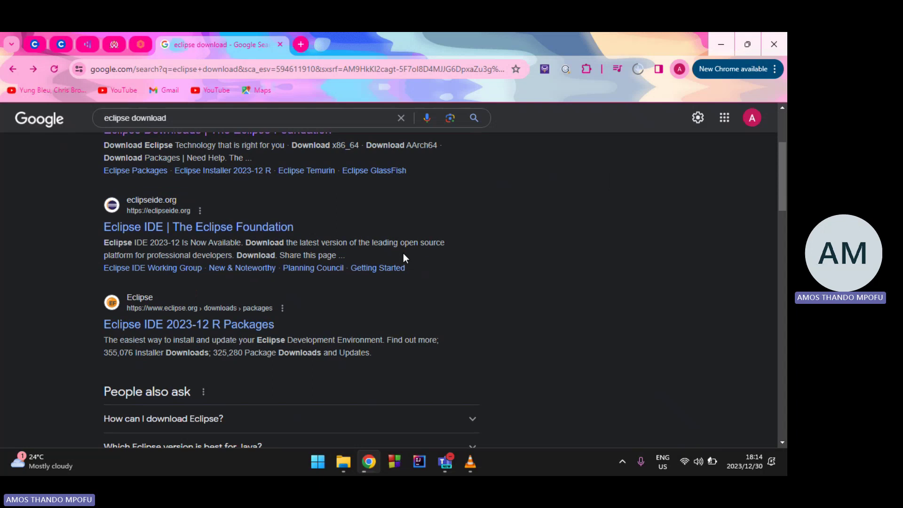
scroll(403, 258, down, 2)
scroll(403, 256, down, 3)
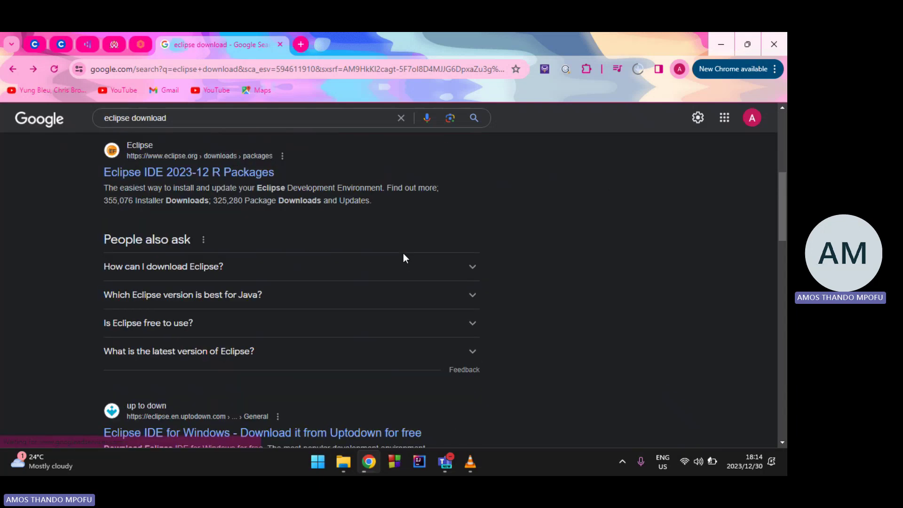
scroll(404, 258, down, 5)
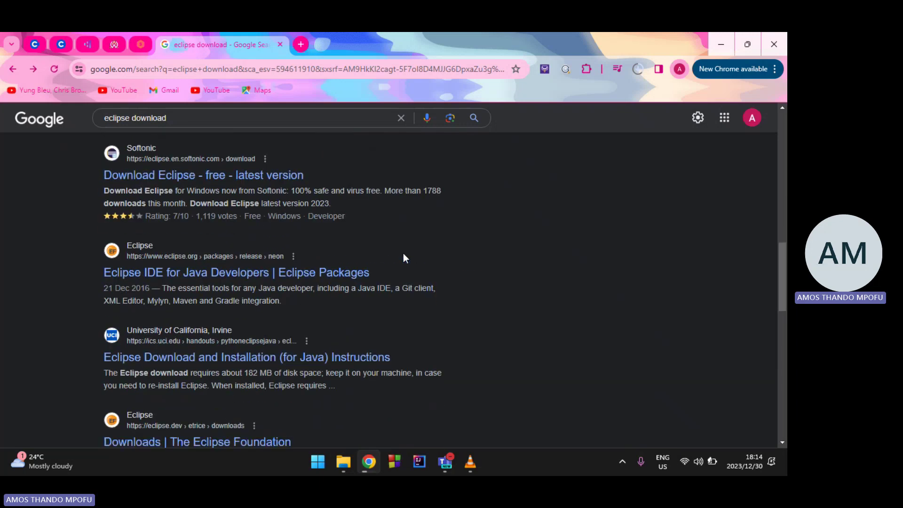
scroll(403, 257, down, 1)
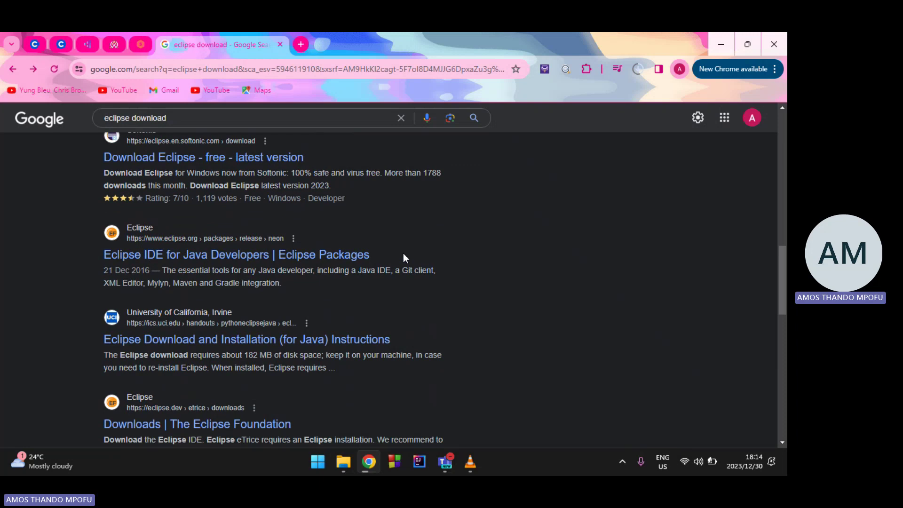
scroll(404, 258, down, 1)
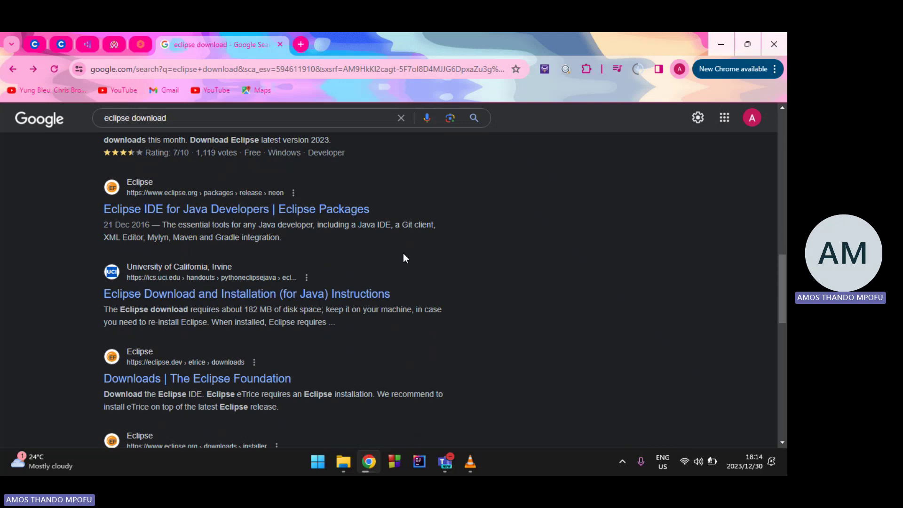
scroll(404, 258, down, 2)
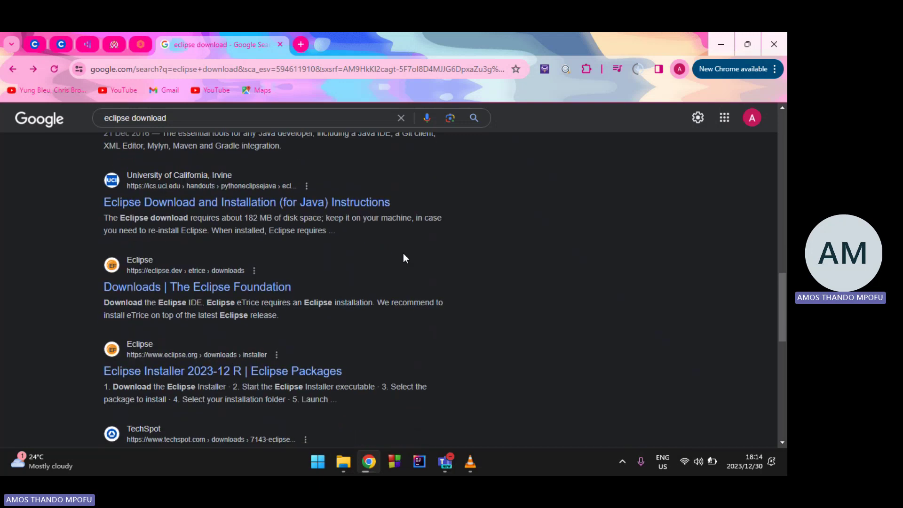
scroll(403, 255, down, 2)
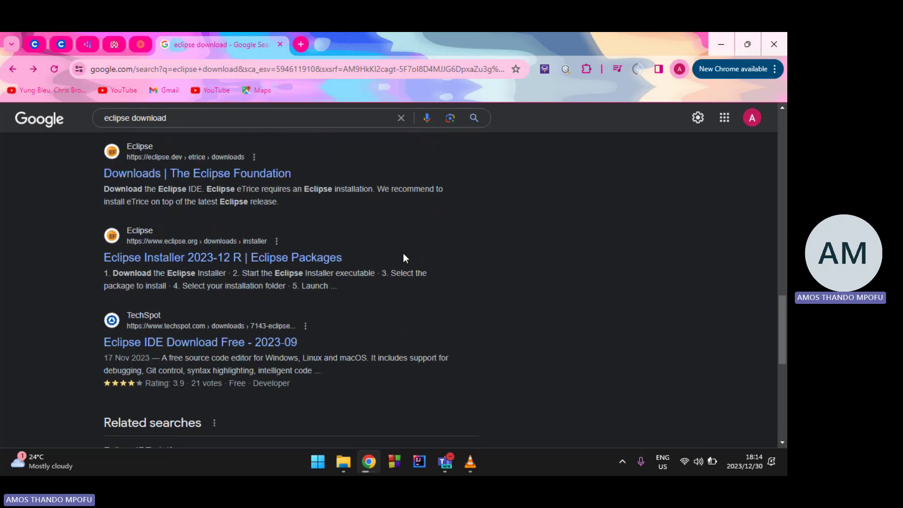
scroll(403, 258, up, 1)
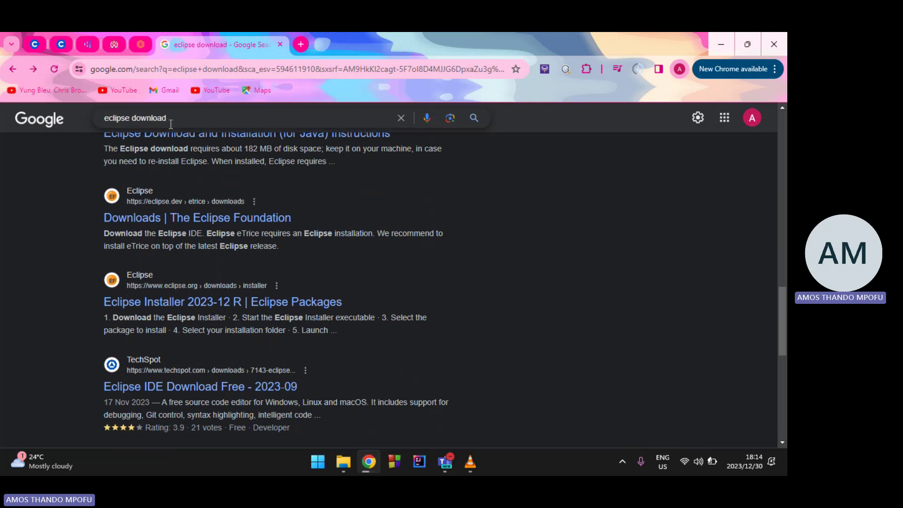
drag(167, 118, 132, 117)
click(636, 69)
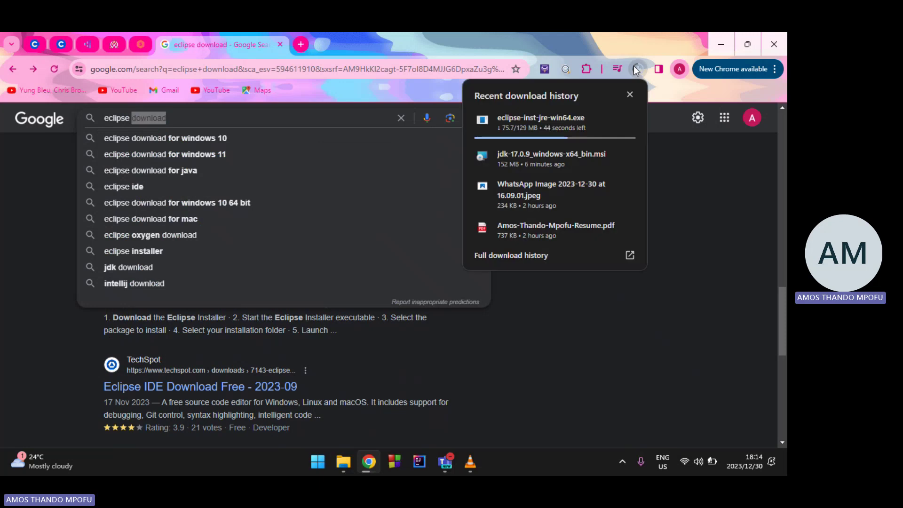
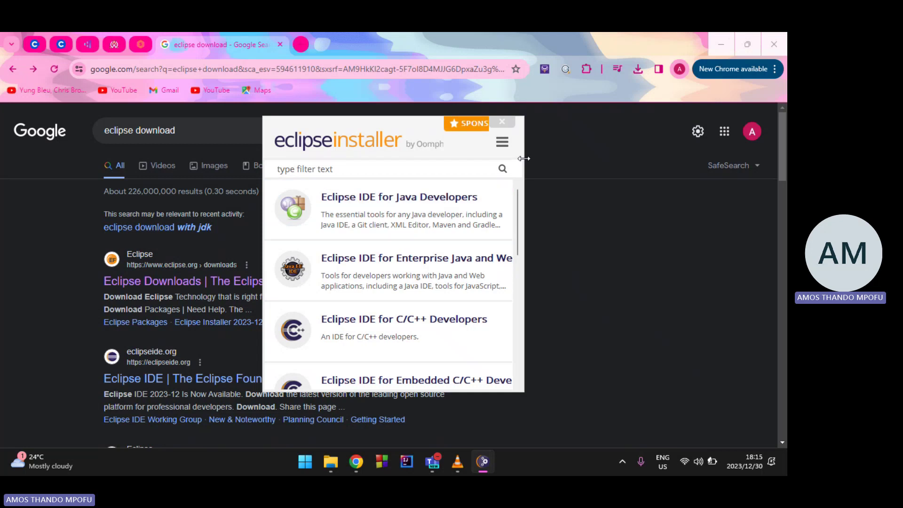
- Widen the Eclipse installer window and look through the list of available Eclipse IDE packages
drag(524, 159, 707, 159)
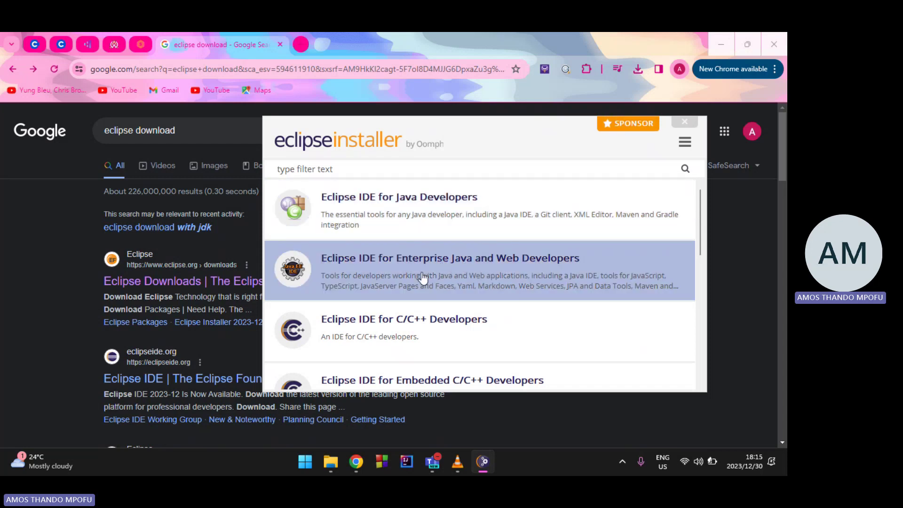
scroll(394, 271, down, 1)
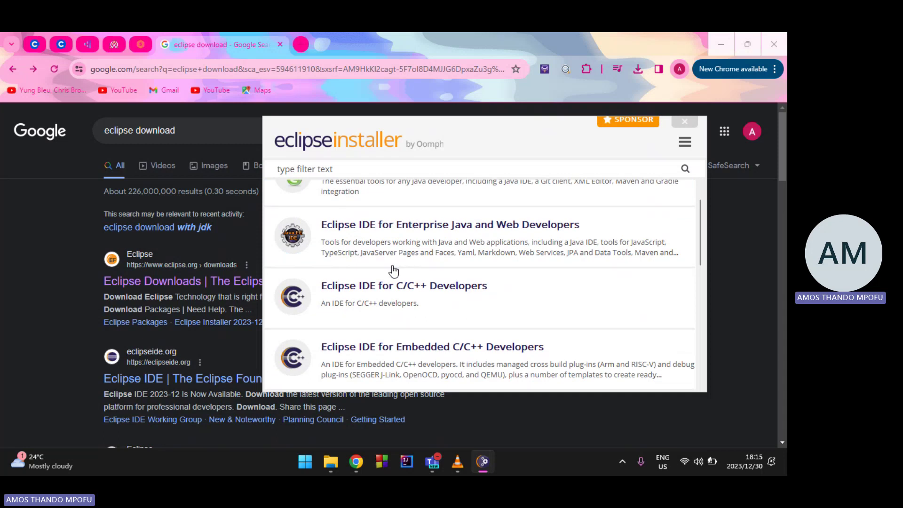
scroll(393, 270, down, 1)
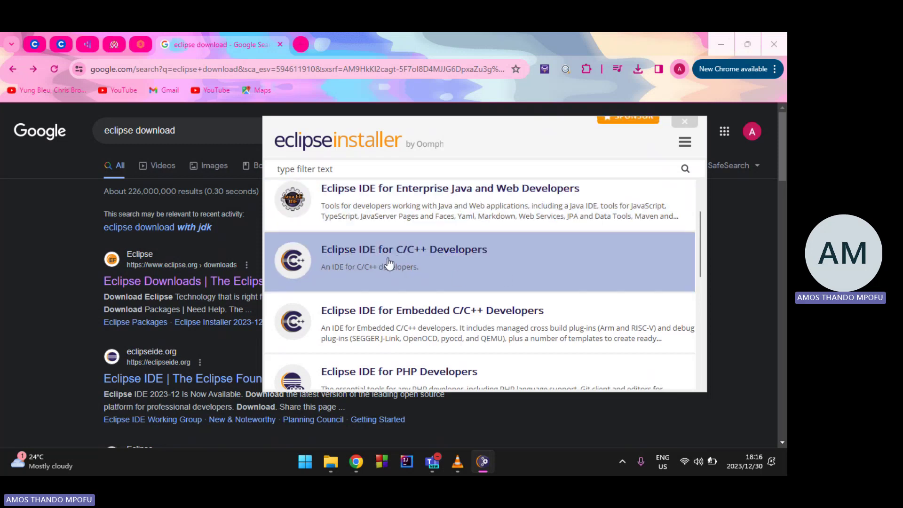
scroll(454, 269, down, 1)
scroll(454, 269, down, 3)
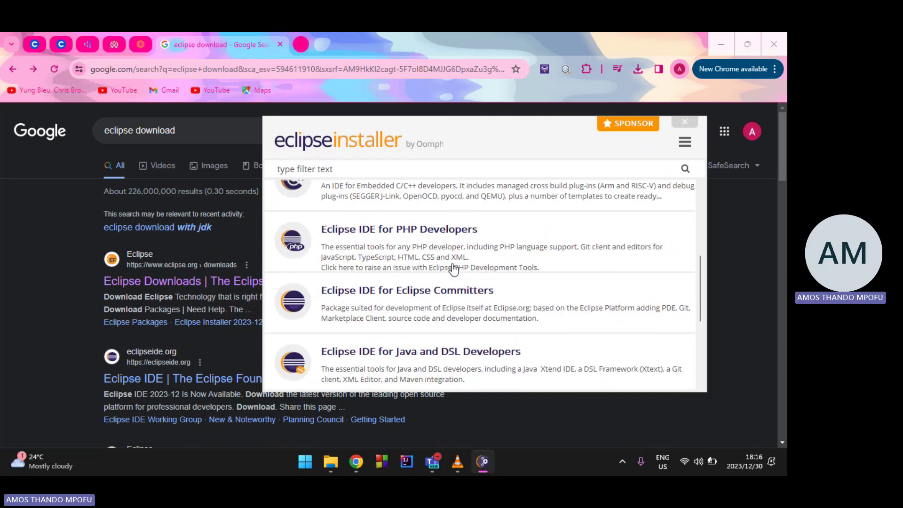
scroll(410, 258, down, 3)
scroll(412, 226, up, 1)
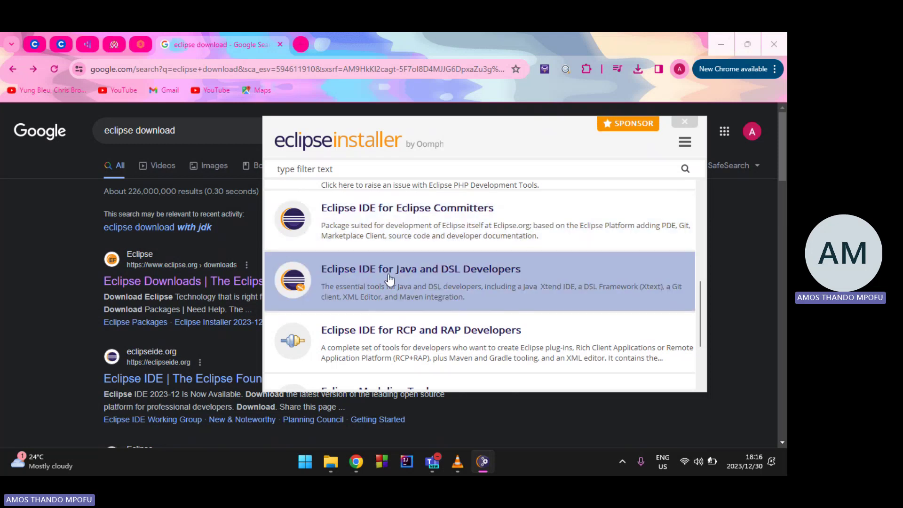
scroll(390, 279, down, 4)
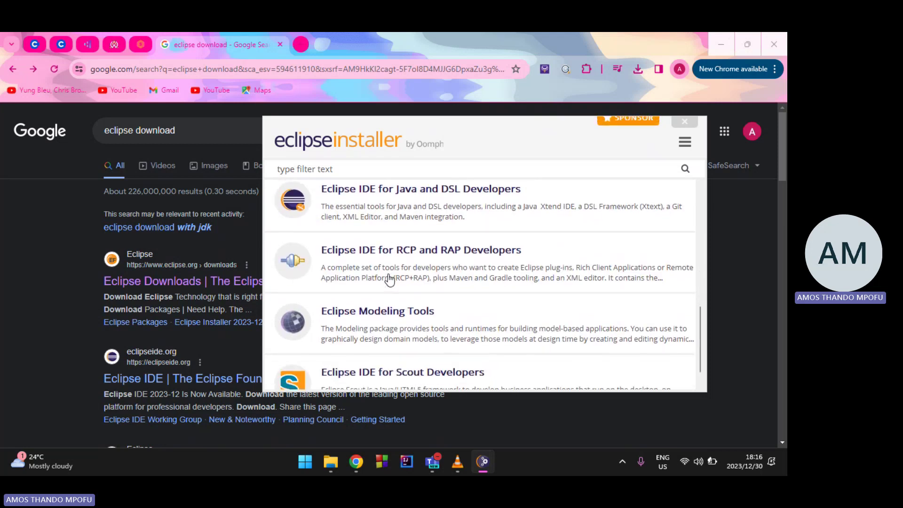
scroll(389, 279, up, 12)
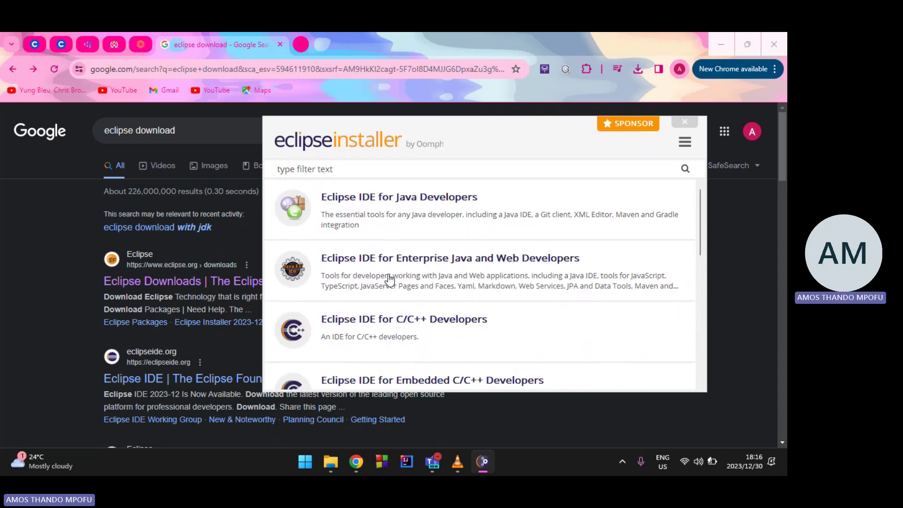
- Try to install Eclipse IDE for Java Developers using C:\Program Files\Java\jdk-17 as the Java VM, without creating a desktop shortcut
click(420, 207)
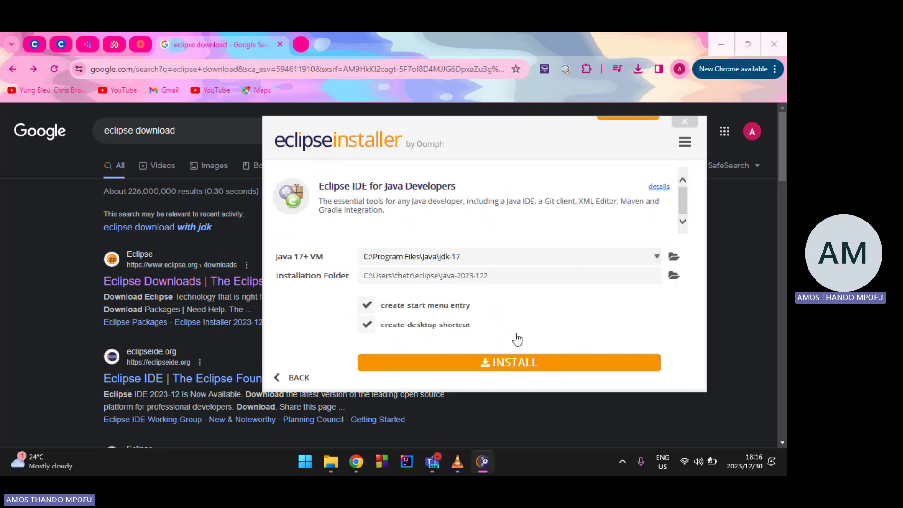
click(363, 256)
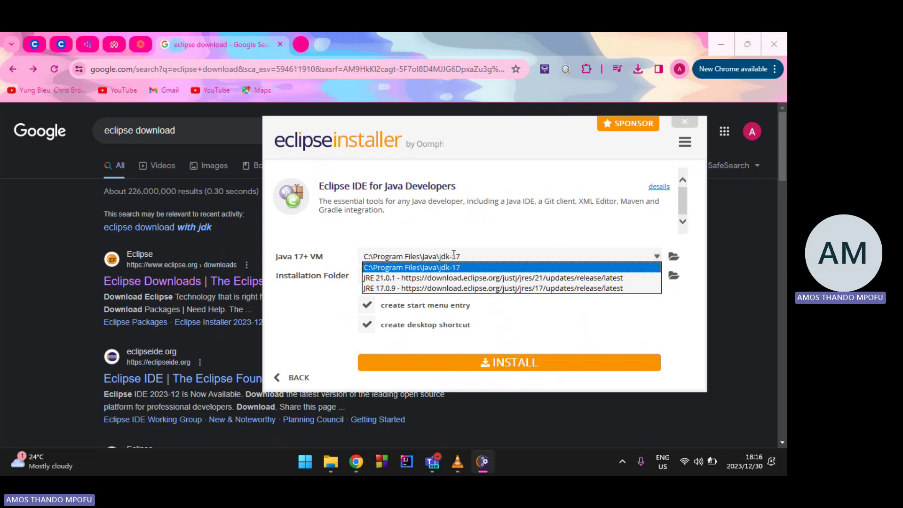
click(403, 233)
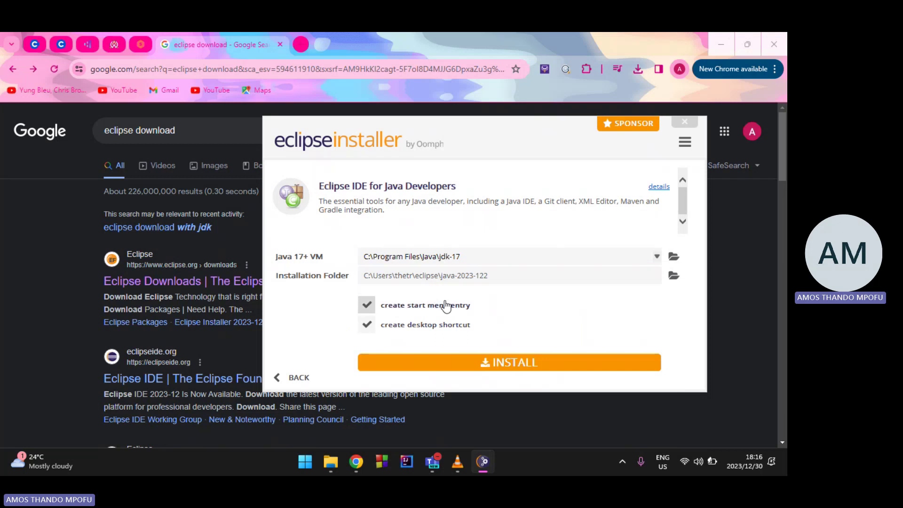
click(415, 325)
key(super)
text(ec)
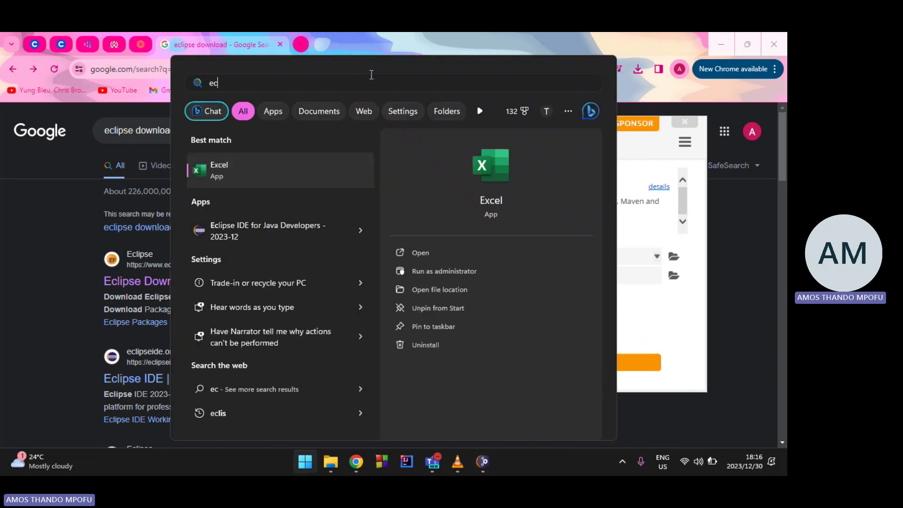
key(Escape)
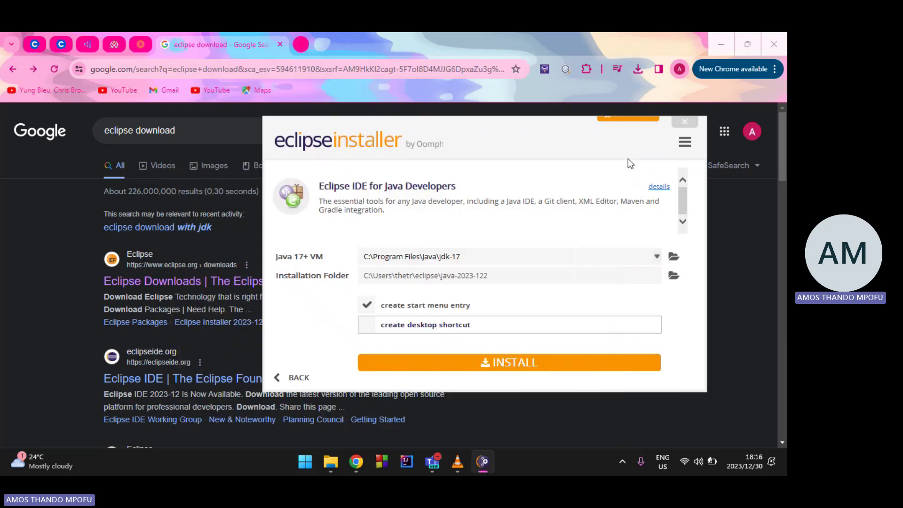
click(498, 365)
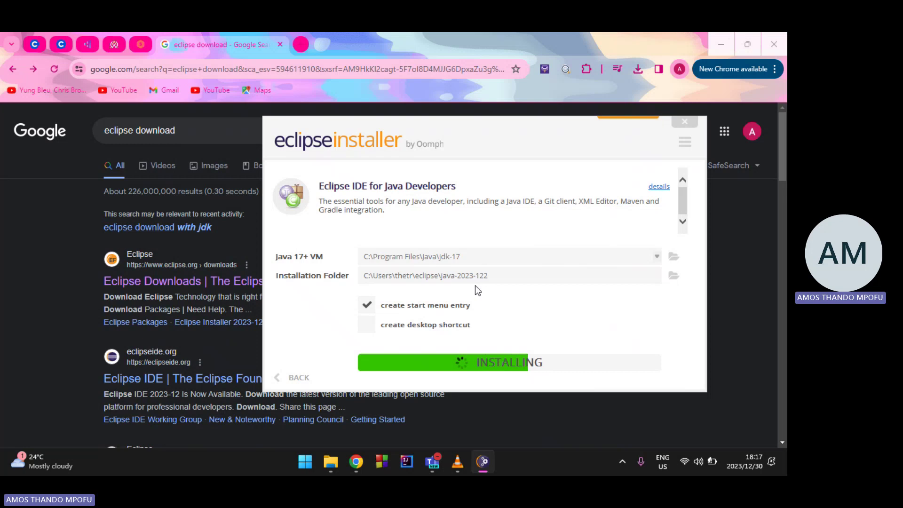
- Search Windows for "eclipse", dismiss the search, and close the Eclipse installer while the installation is running
key(super)
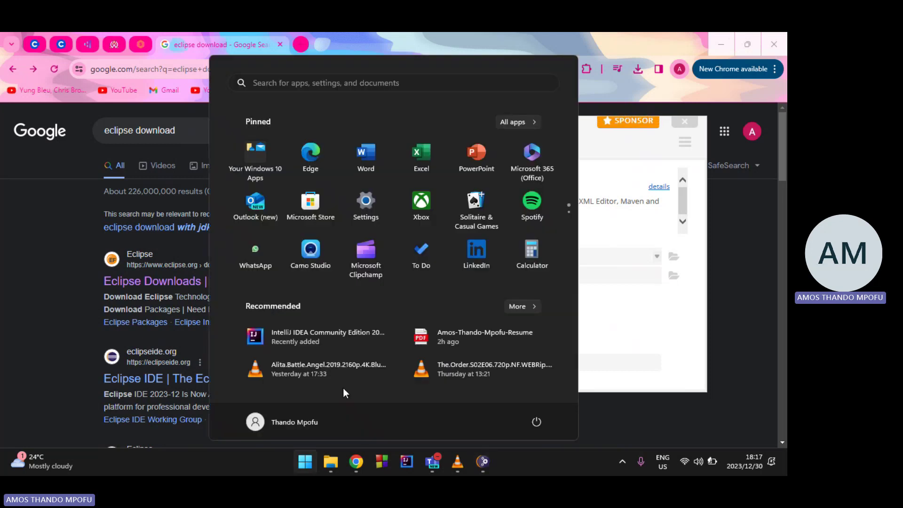
text(eclipse)
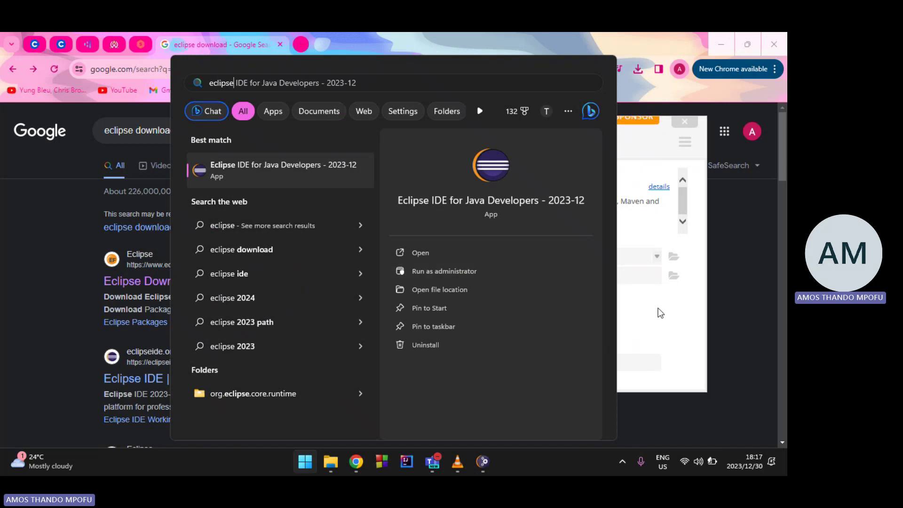
click(620, 282)
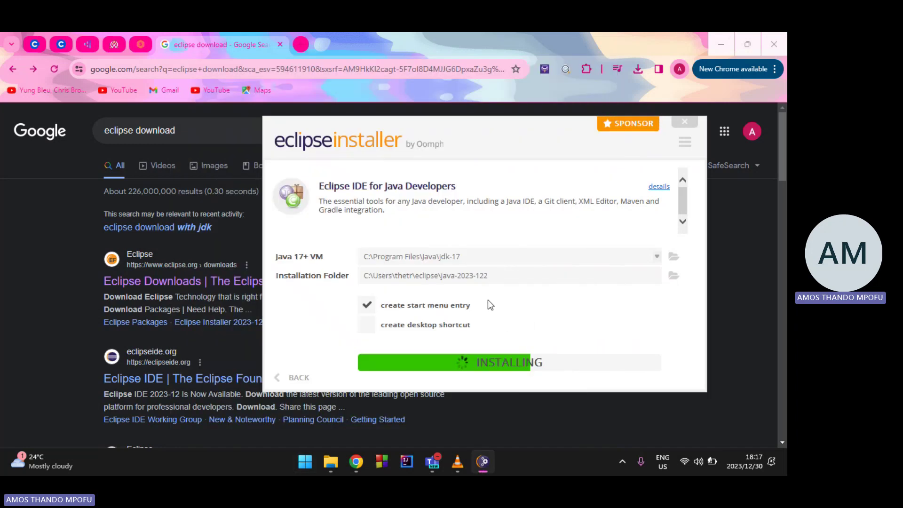
drag(459, 126, 394, 126)
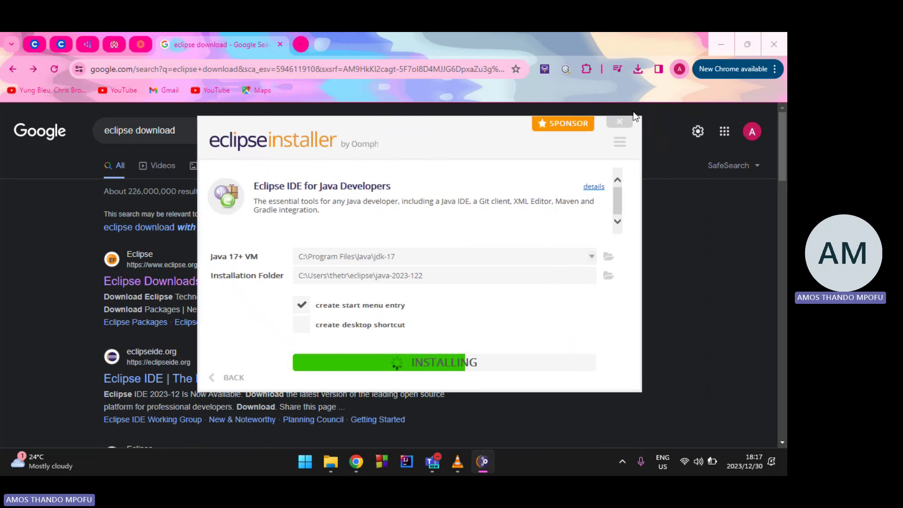
click(620, 121)
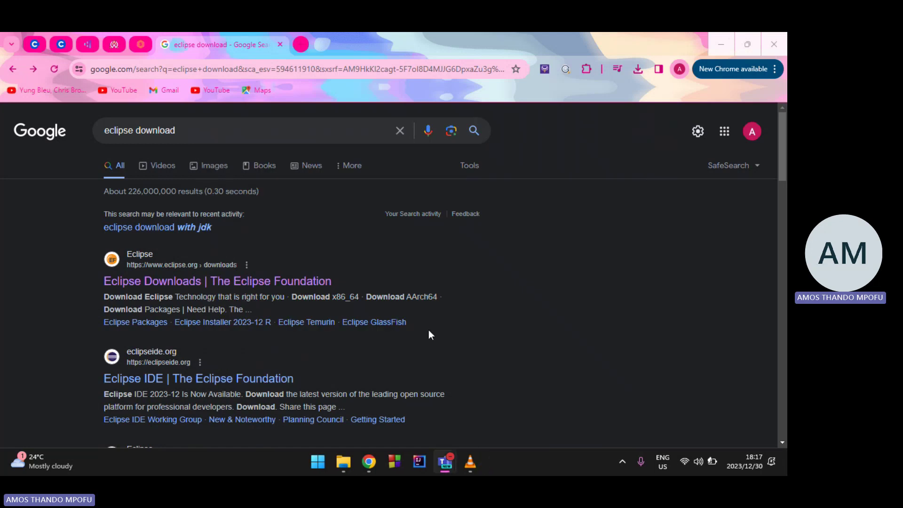
- Find Eclipse IDE for Java Developers - 2023-12 through Windows search and launch it
key(super)
text(ec)
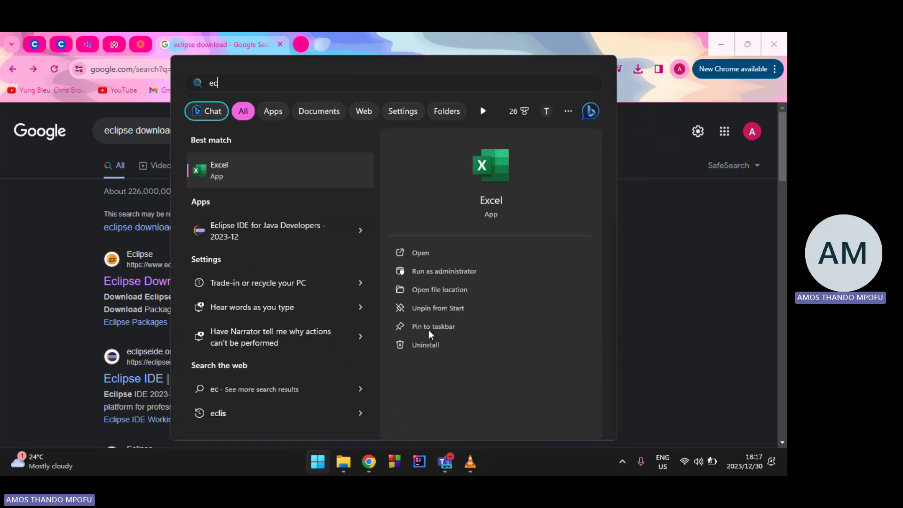
text(lip)
key(Return)
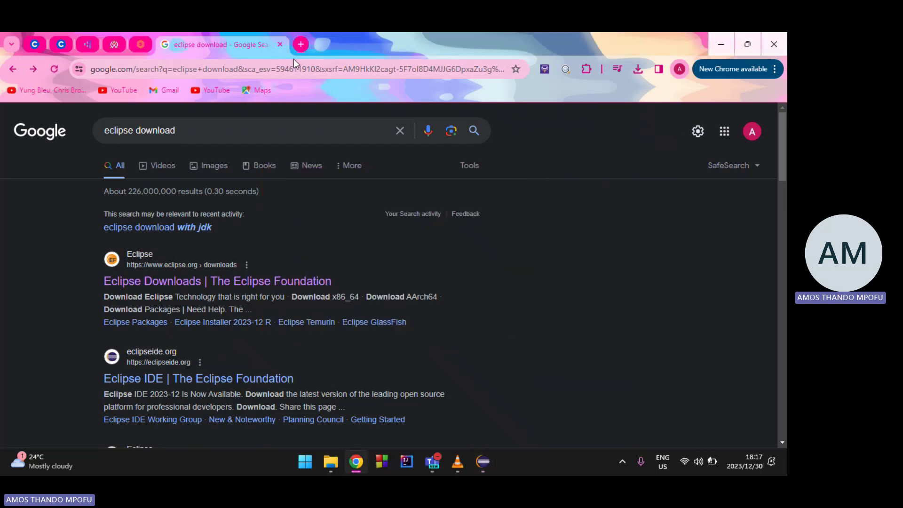
- Open the Computer Science Downloads page at eve.uj.ac.za/resources/csc in a new browser tab
click(300, 44)
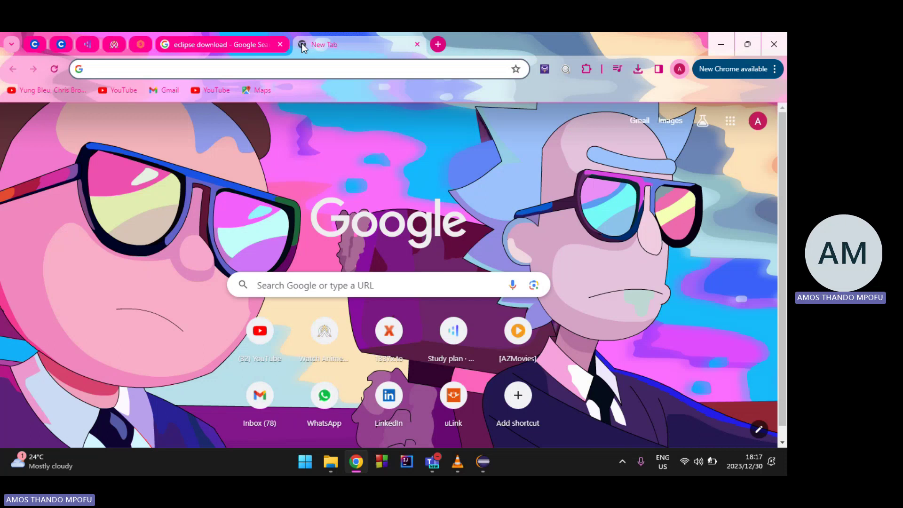
text(eve)
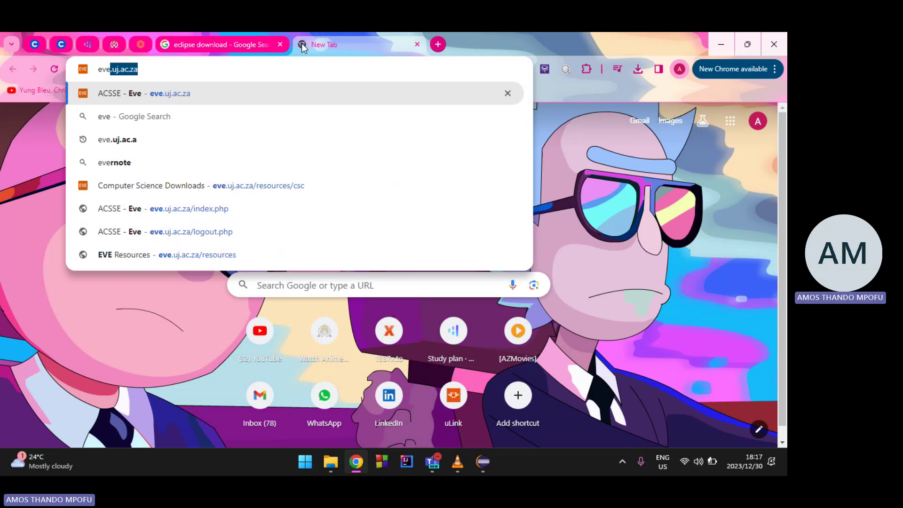
text(.uj.ac.za/)
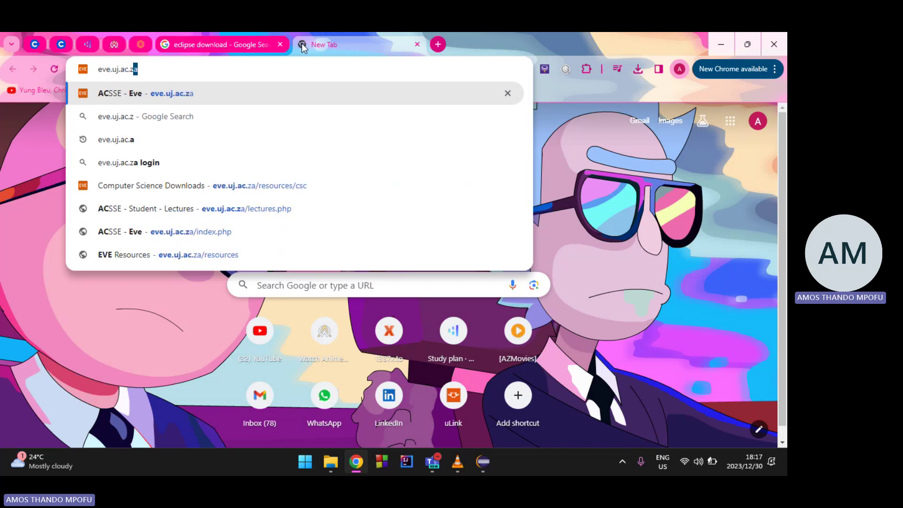
text(resou)
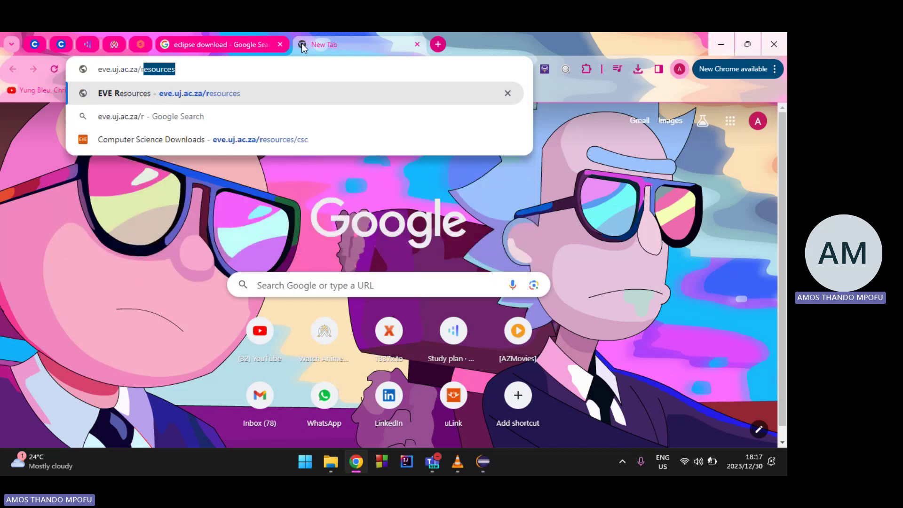
text(rce)
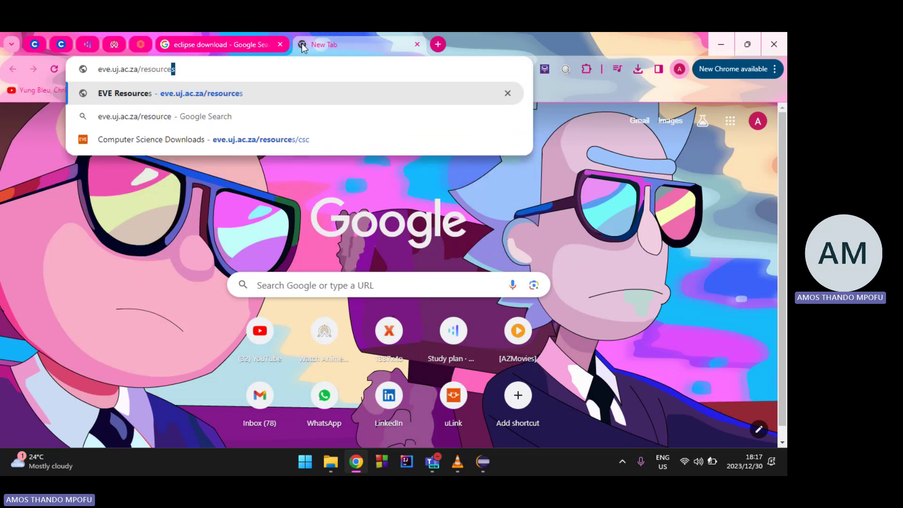
text(s/csc)
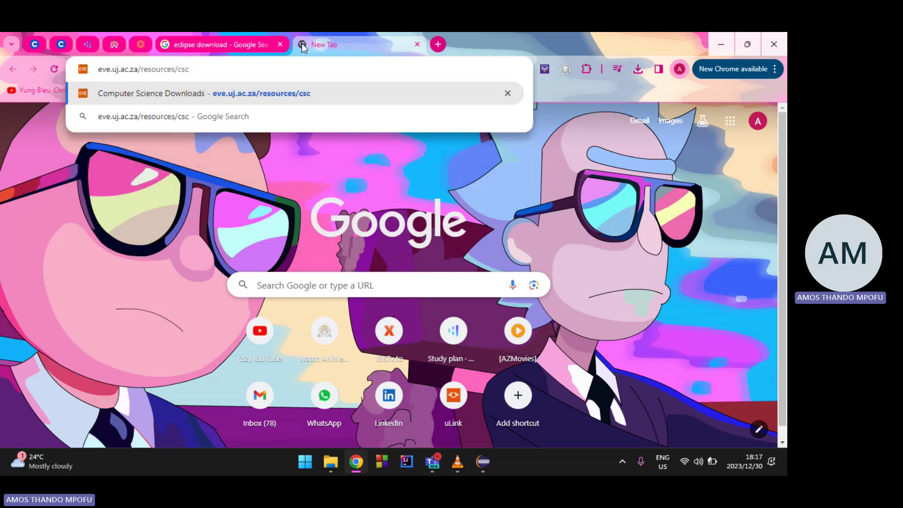
key(Return)
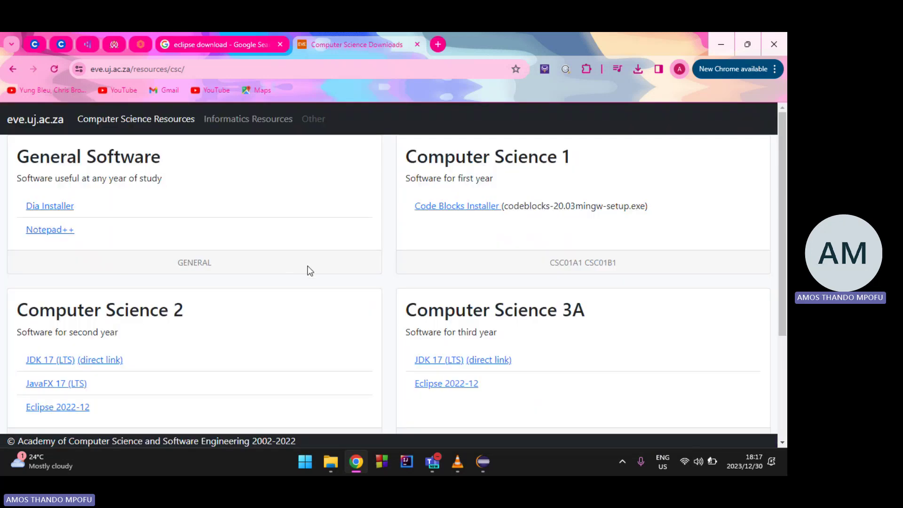
- Open the Eclipse 2022-12 link under Computer Science 2 and look over the package's download page
scroll(310, 270, down, 2)
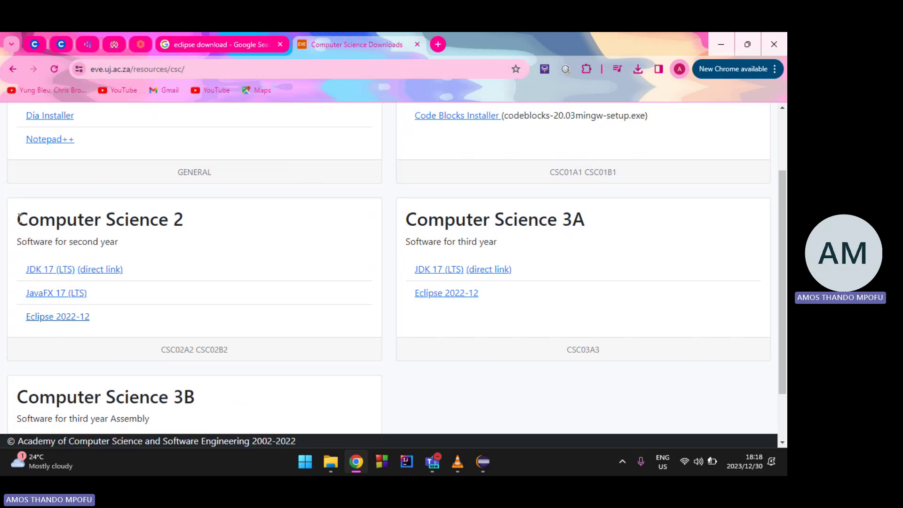
drag(19, 219, 196, 224)
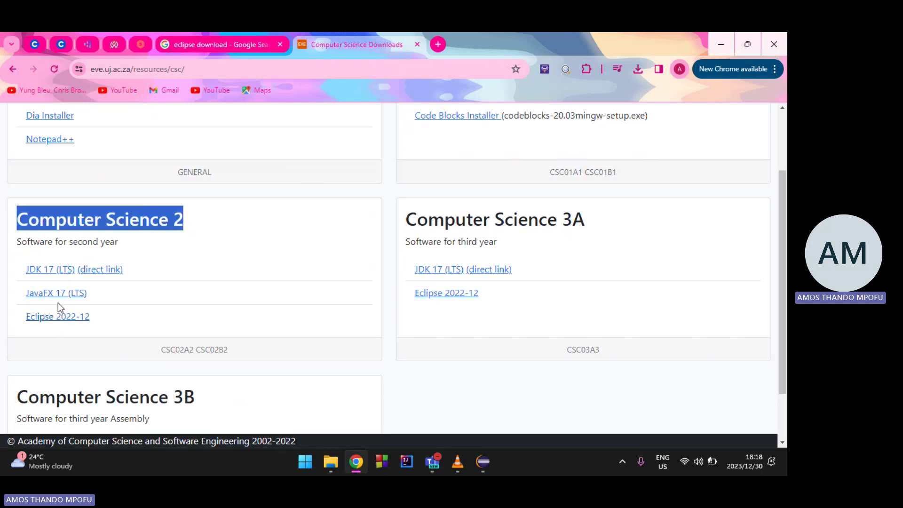
click(51, 320)
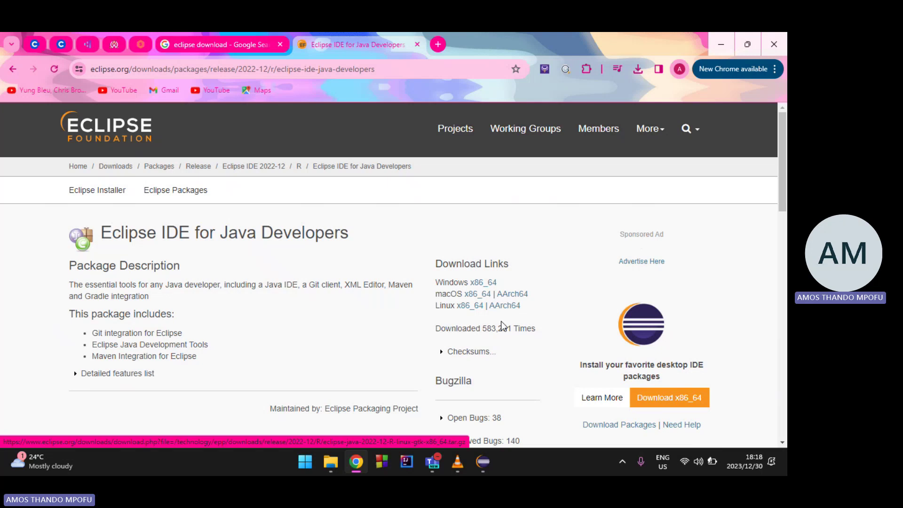
scroll(501, 321, down, 2)
scroll(503, 324, down, 2)
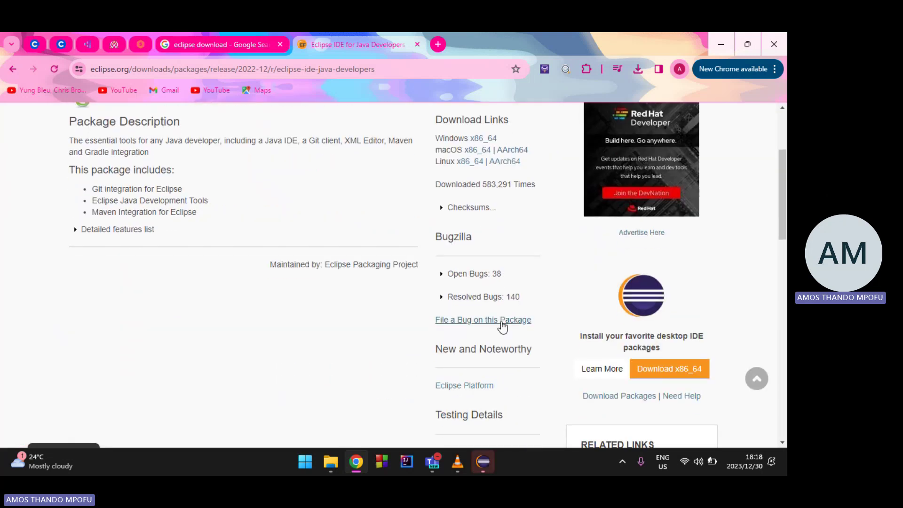
- Download the x86_64 installer eclipse-inst-jre-win64.exe from the Telkom SAIX mirror and check its progress in the recent download history
click(689, 371)
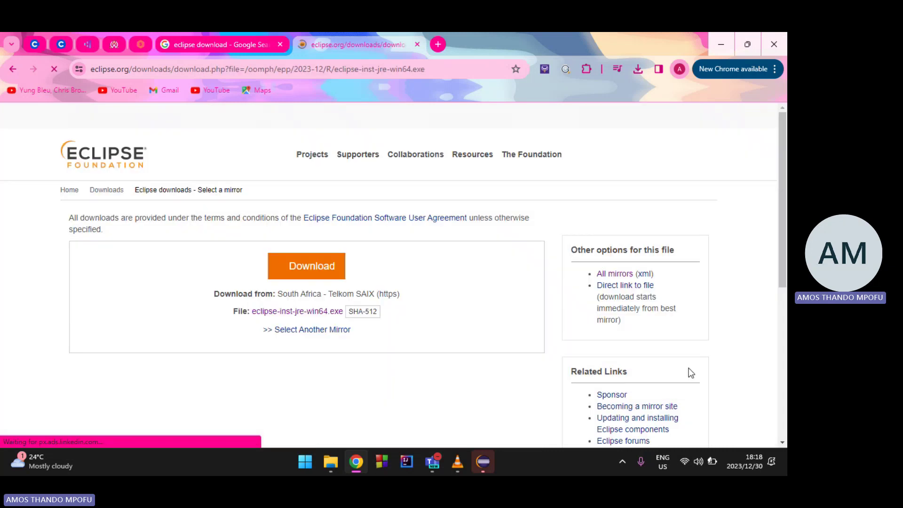
click(294, 271)
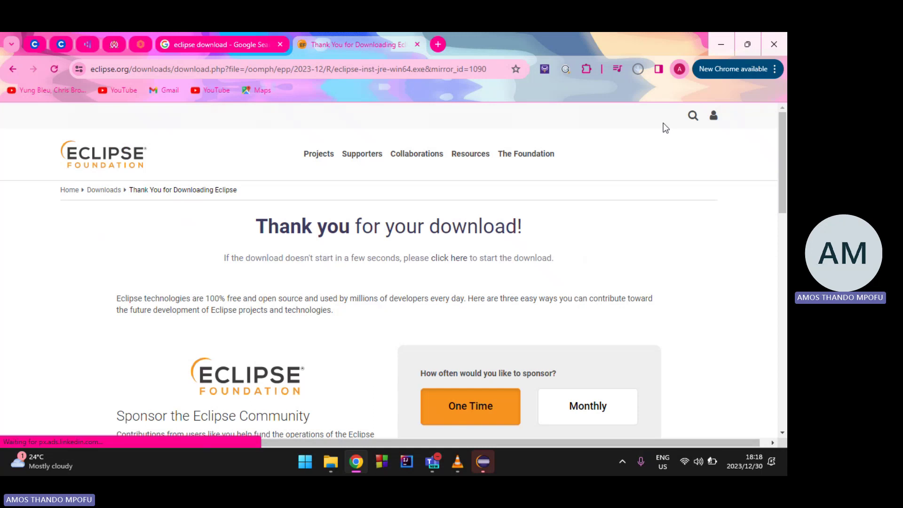
click(638, 68)
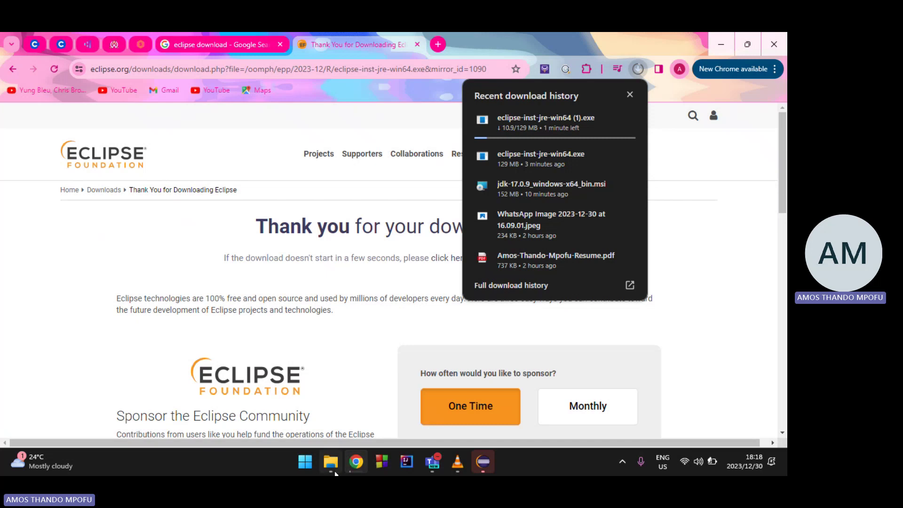
- Switch to the Eclipse IDE window with the eclipse-workspace workspace
click(482, 462)
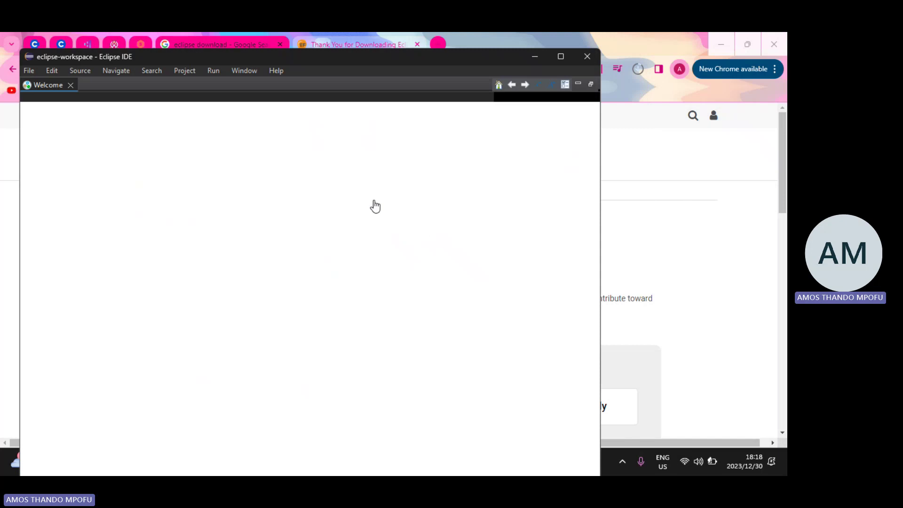
- Maximize the Eclipse window, look over the Welcome page's options, and close the page
click(558, 53)
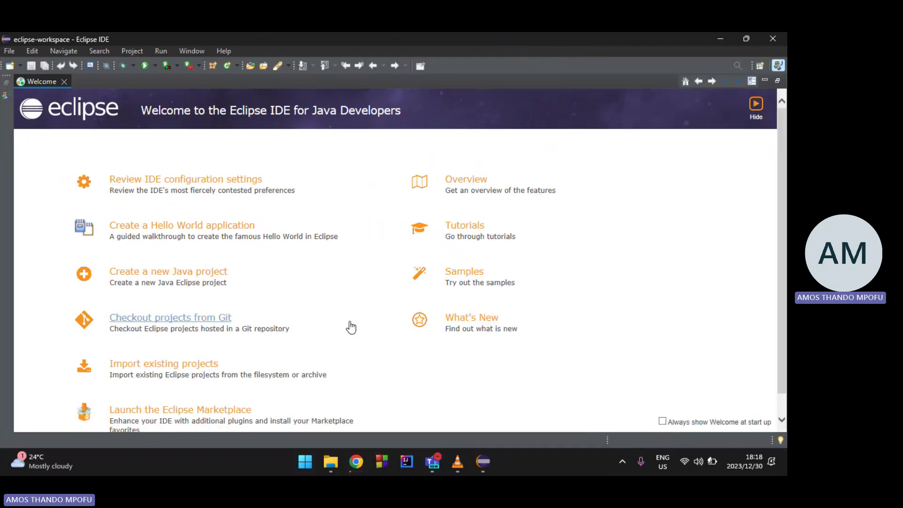
scroll(350, 327, down, 1)
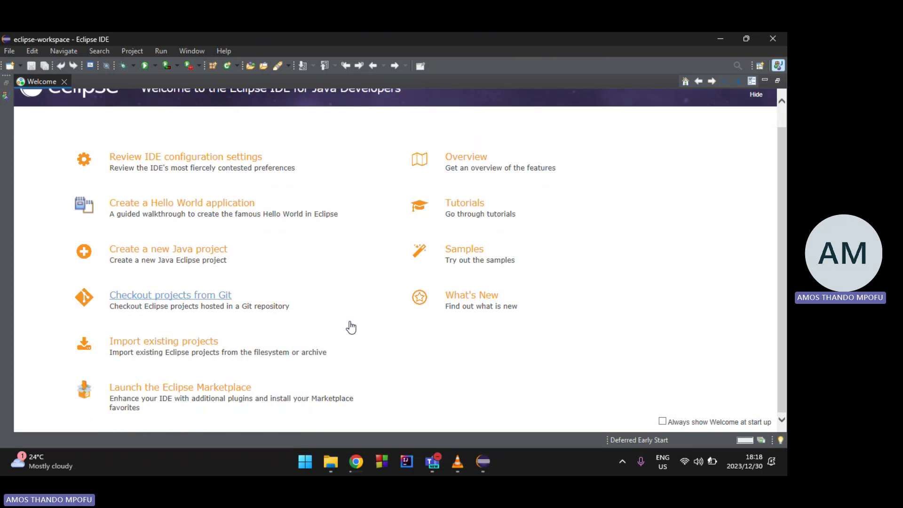
scroll(351, 327, up, 1)
scroll(351, 327, down, 1)
scroll(414, 395, up, 1)
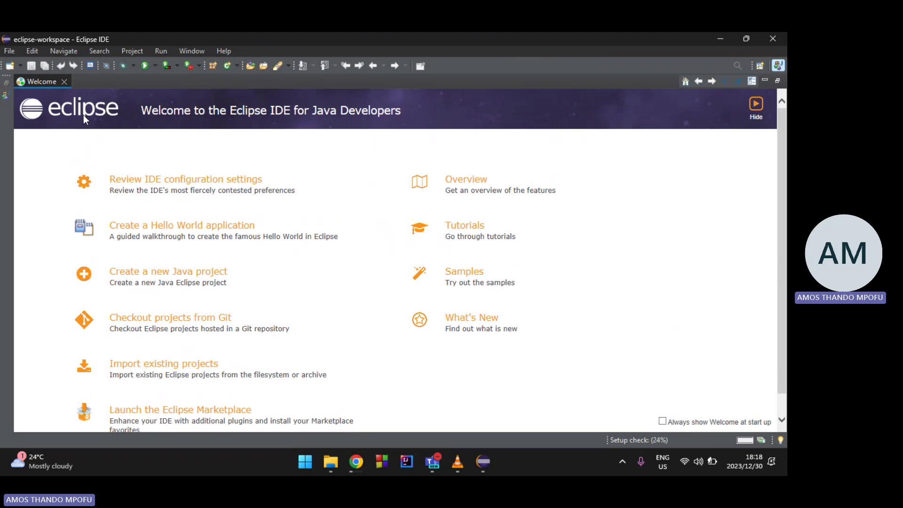
click(64, 82)
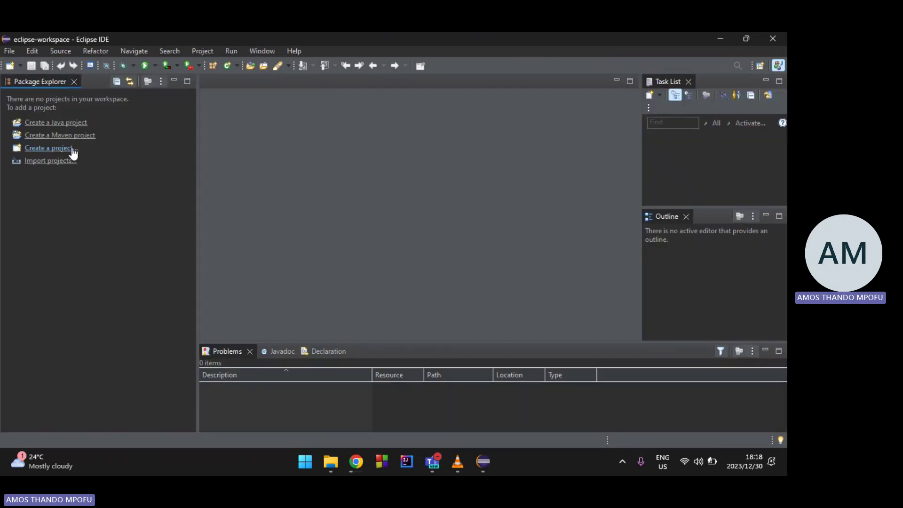
- Create a Java project named HelloWorld in the default location with the JavaSE-17 execution environment and default build settings
click(66, 123)
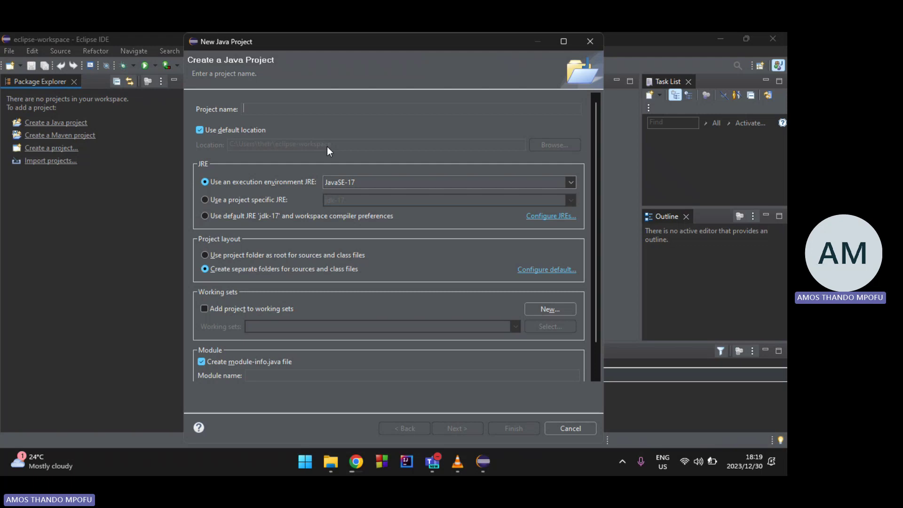
text(HelloW)
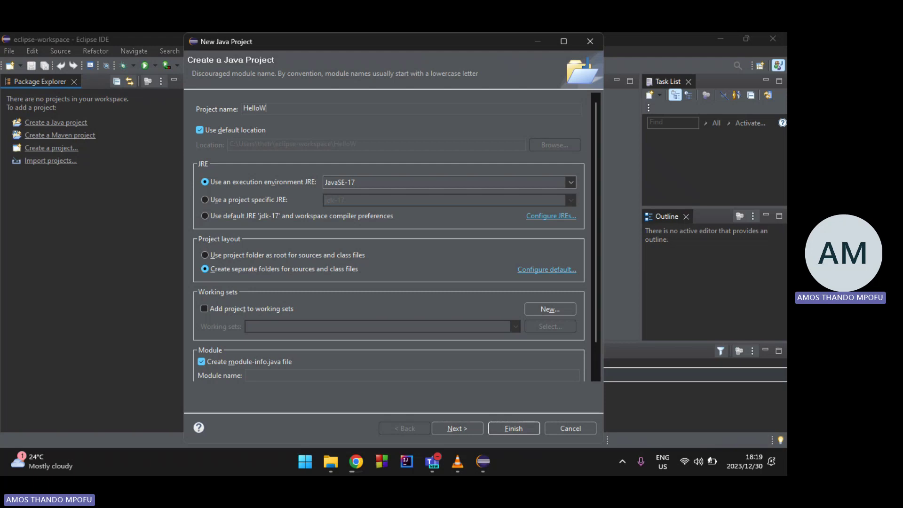
text(orld)
click(474, 428)
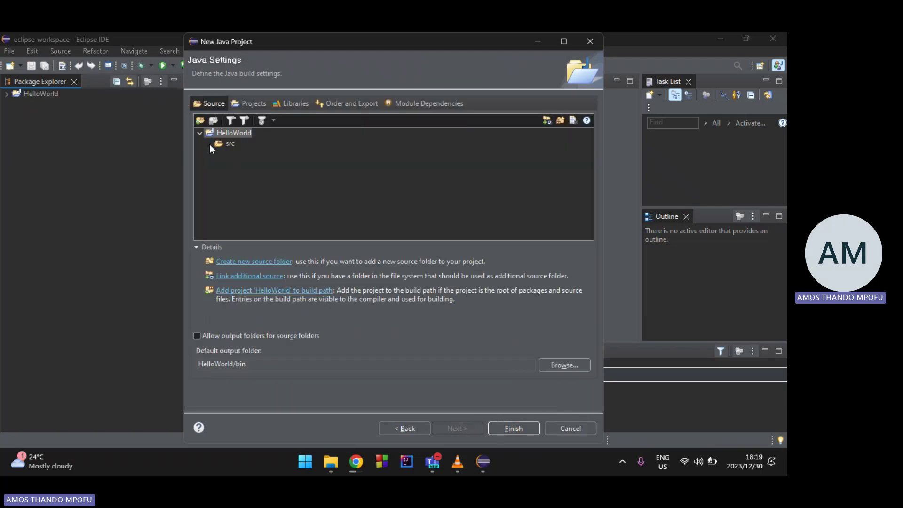
click(516, 429)
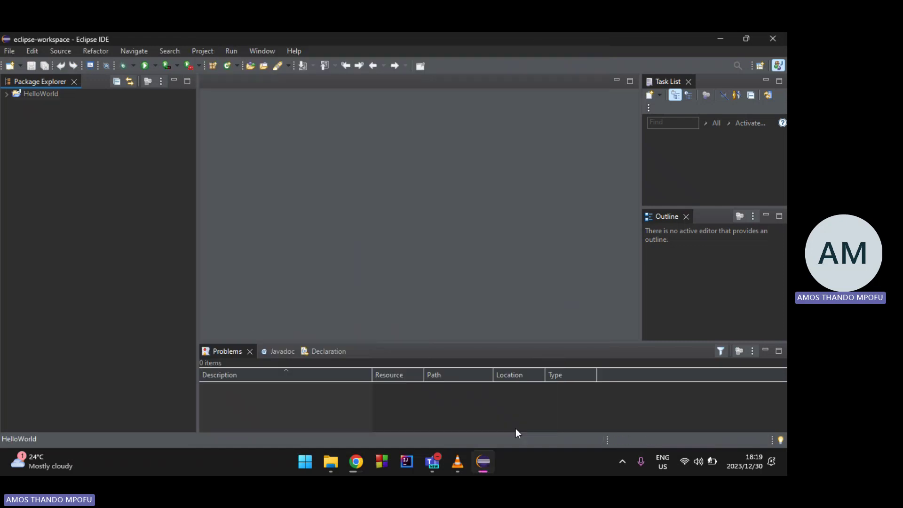
- Expand the HelloWorld project's src folder, view the module declaration in module-info.java, and close the file
click(7, 94)
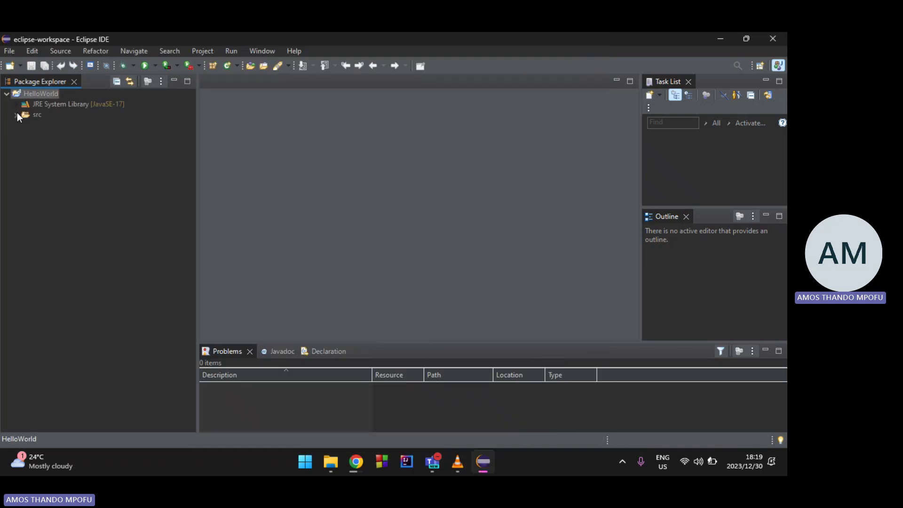
click(15, 115)
click(25, 125)
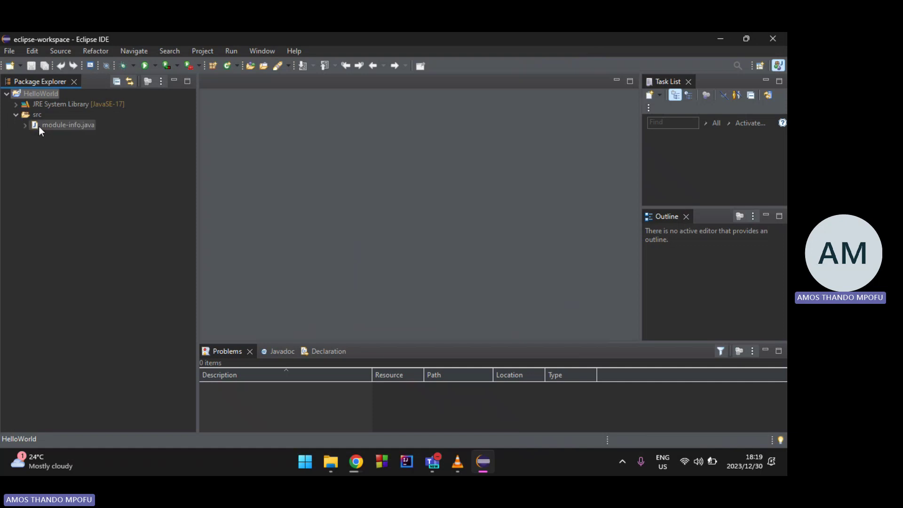
double_click(65, 135)
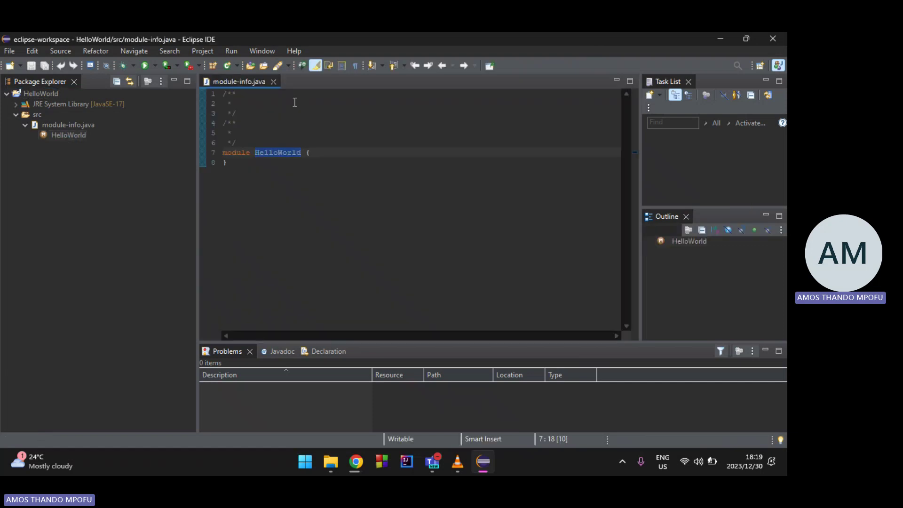
click(273, 82)
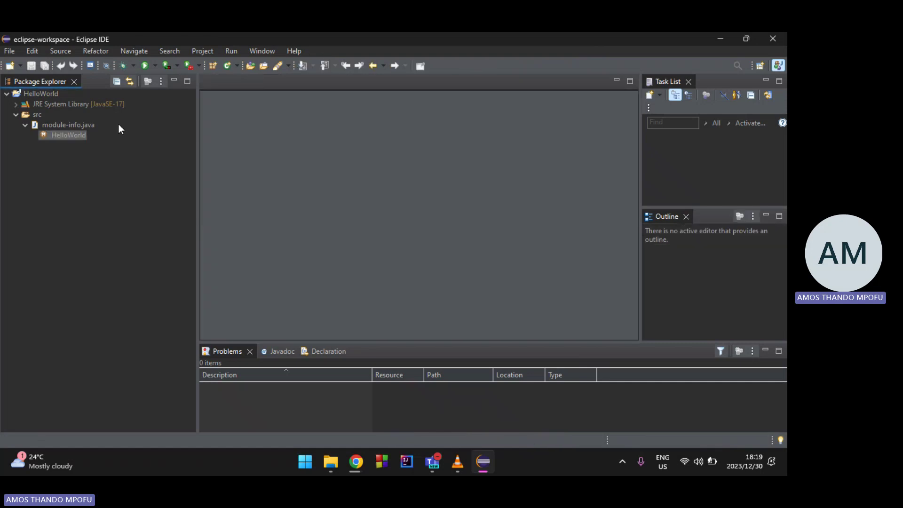
- Delete module-info.java from the HelloWorld project's src folder
click(55, 126)
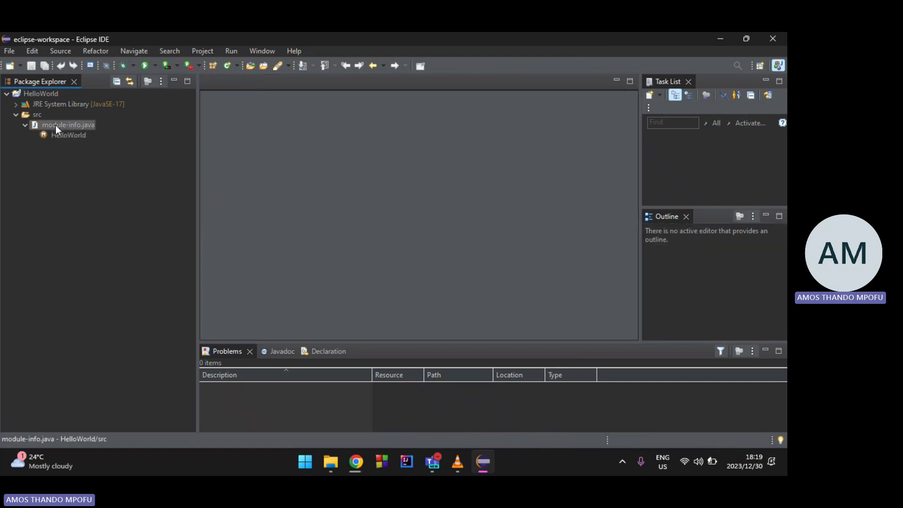
key(Delete)
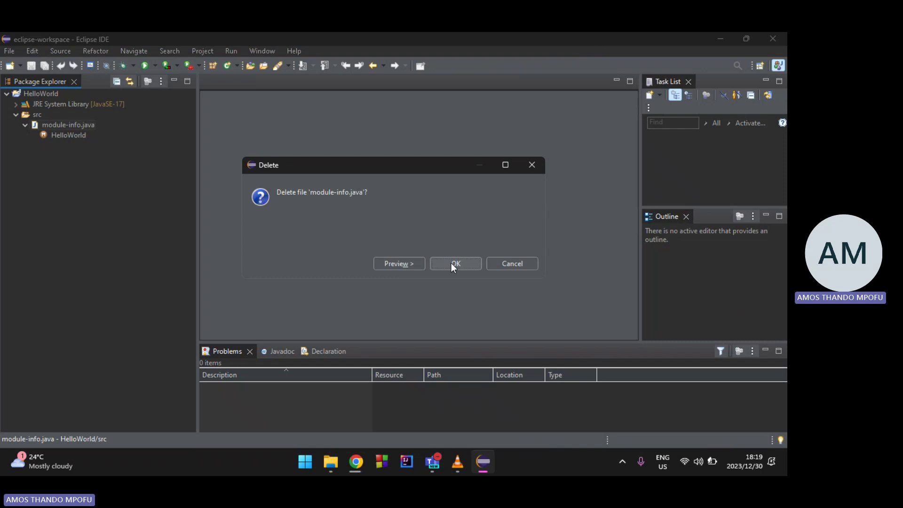
click(451, 263)
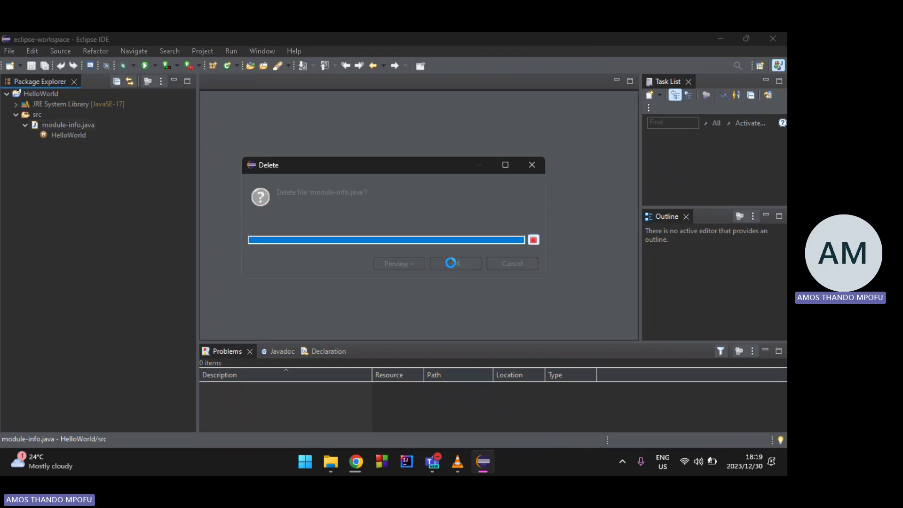
click(36, 116)
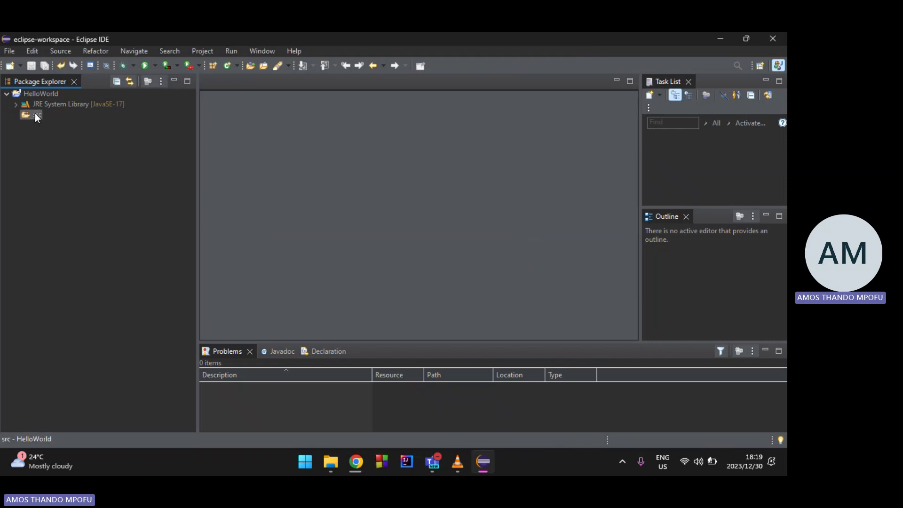
right_click(35, 115)
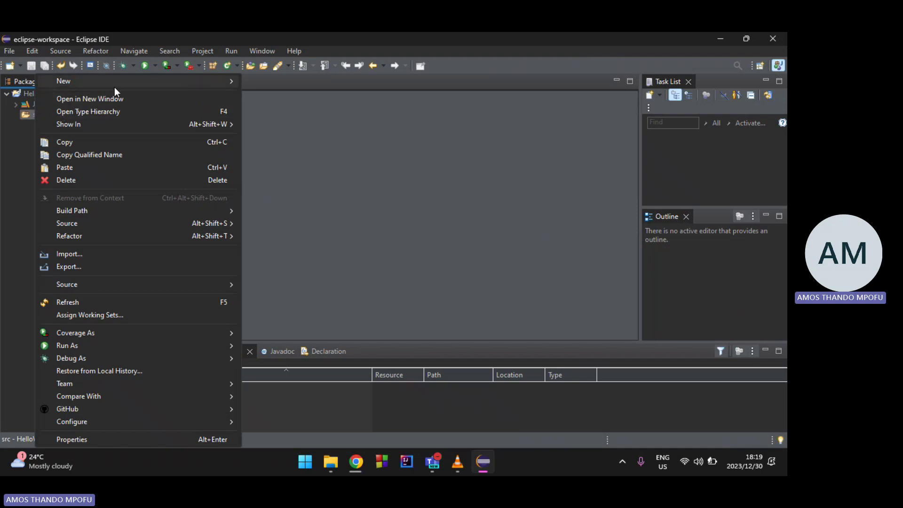
mouse_move(114, 87)
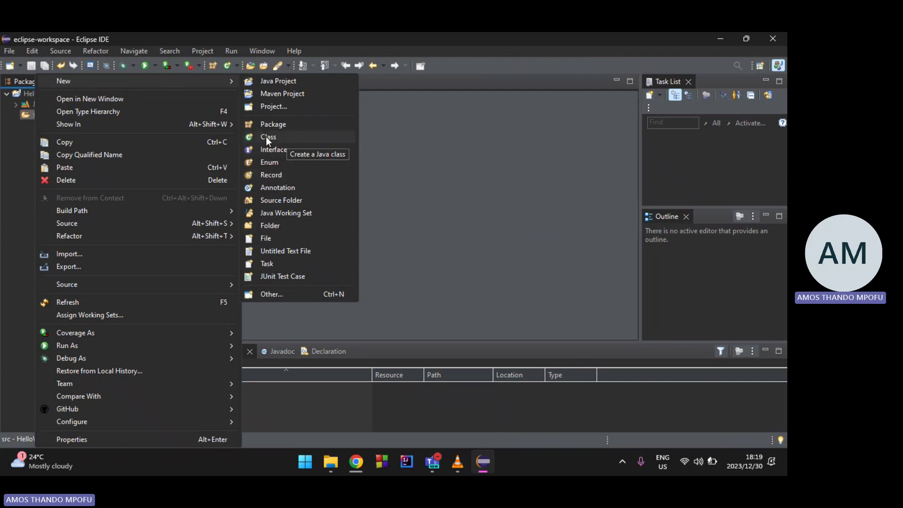
click(19, 120)
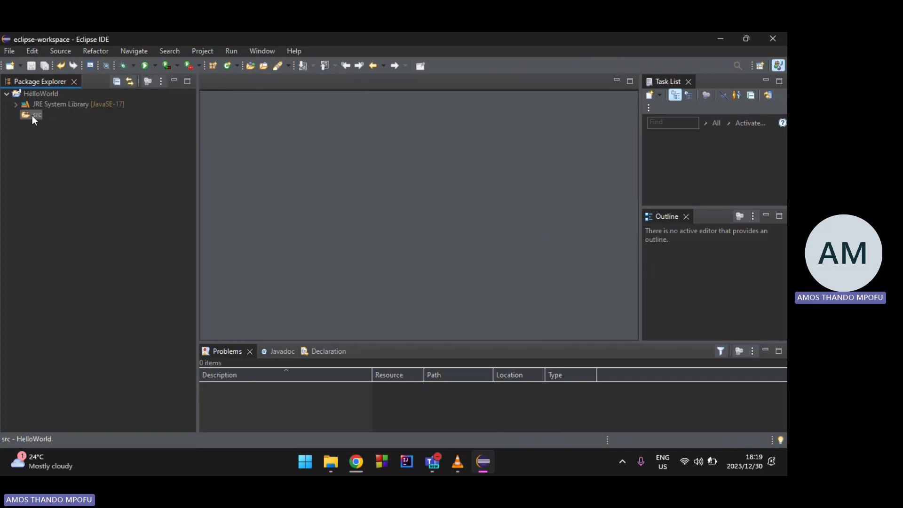
- Create a public class named HelloWorld in the src folder's default package with a public static void main(String[] args) method stub
right_click(32, 115)
mouse_move(174, 84)
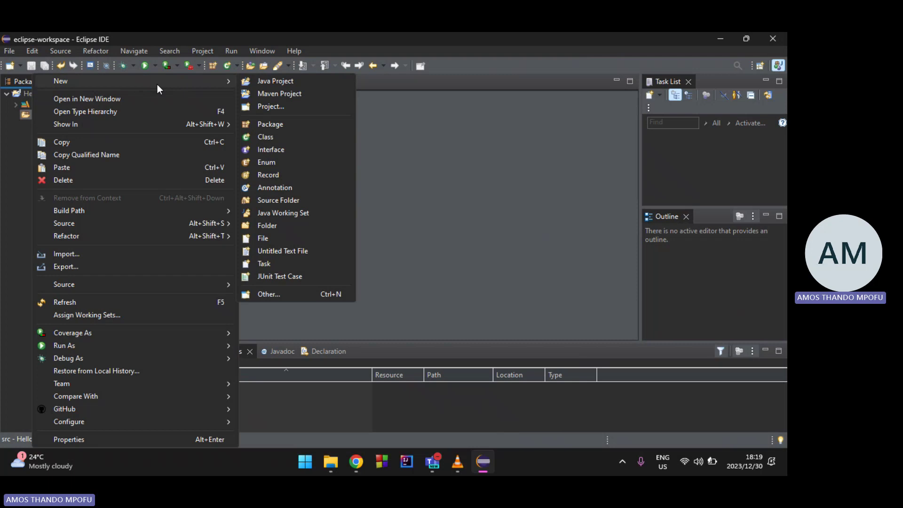
click(267, 137)
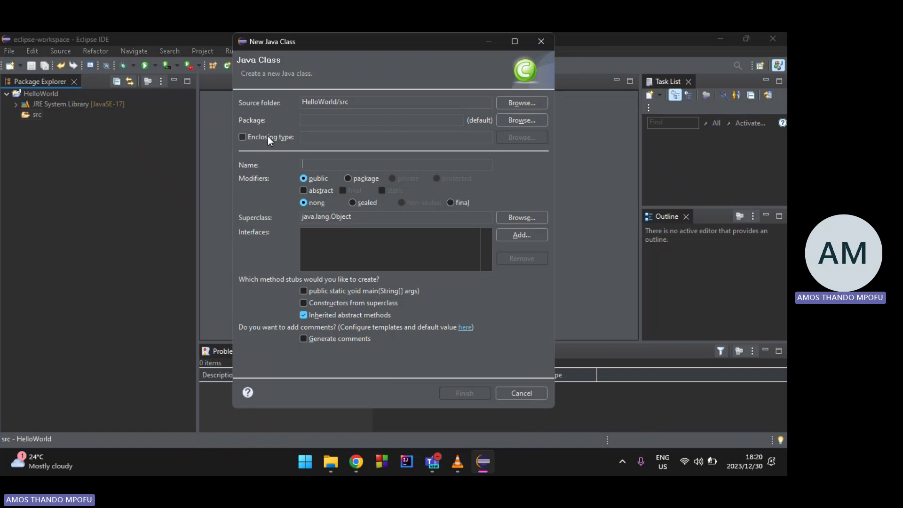
text(He)
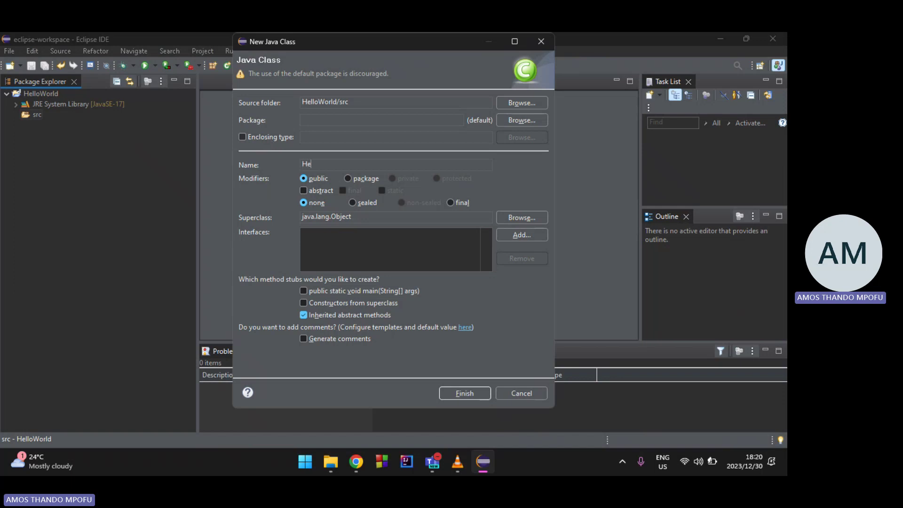
text(lloWorld)
click(402, 339)
click(365, 336)
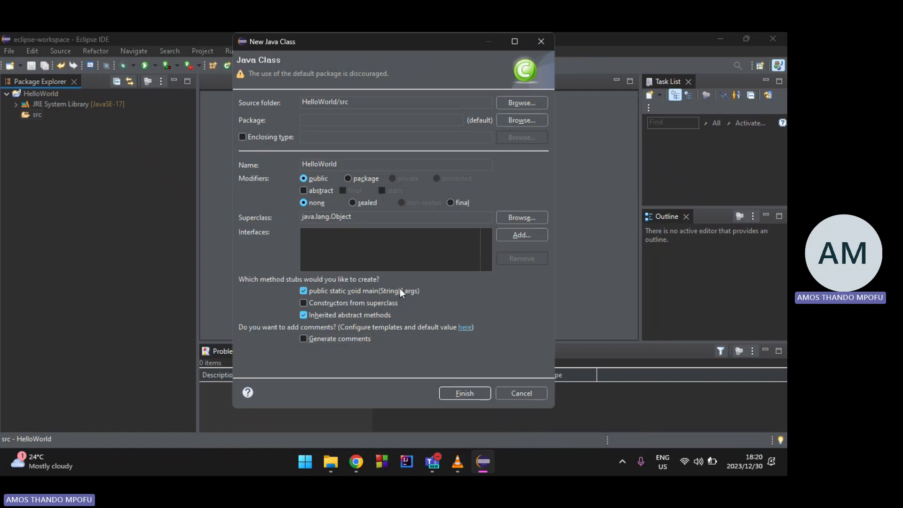
click(459, 394)
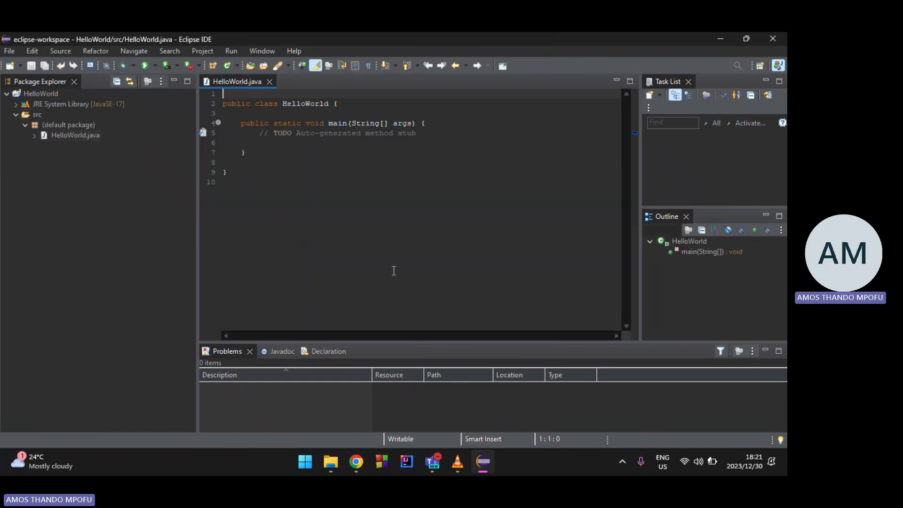
- Place the cursor on the empty line inside main and minimize the Package Explorer, Task List, Outline and Problems views
click(391, 153)
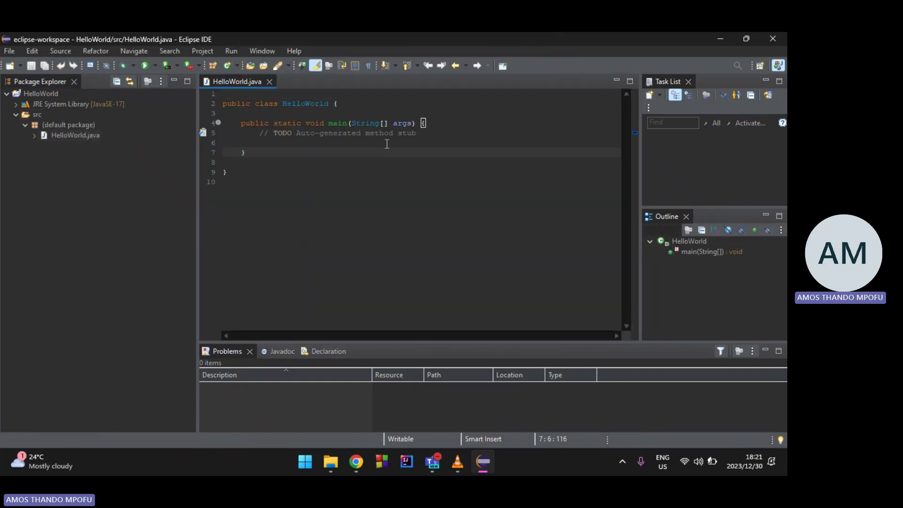
click(225, 142)
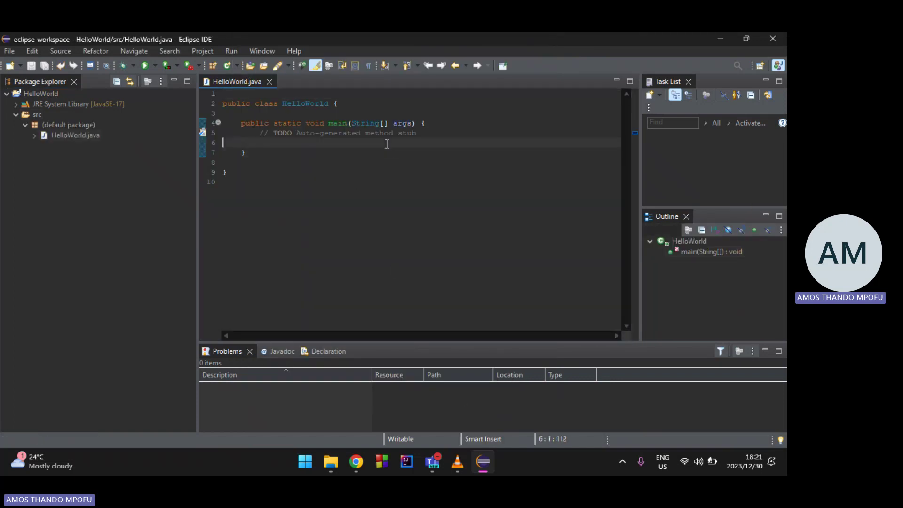
click(174, 81)
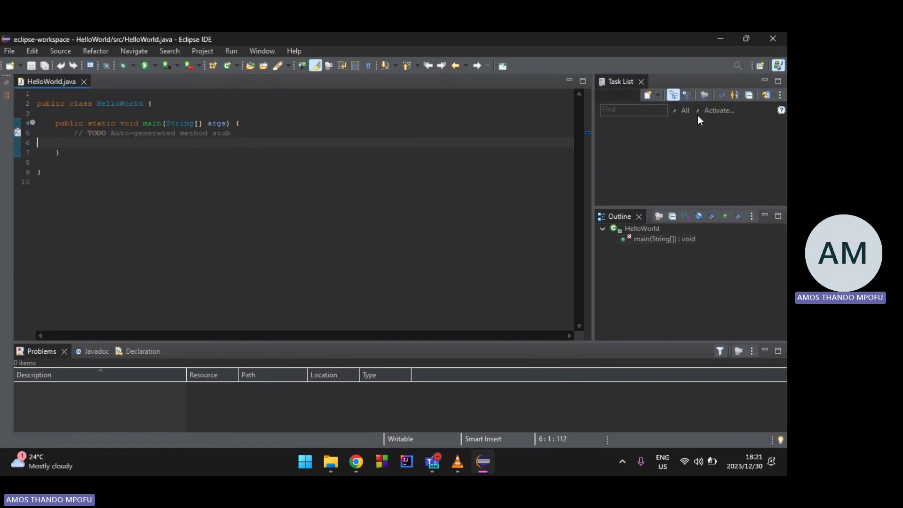
click(760, 82)
click(751, 81)
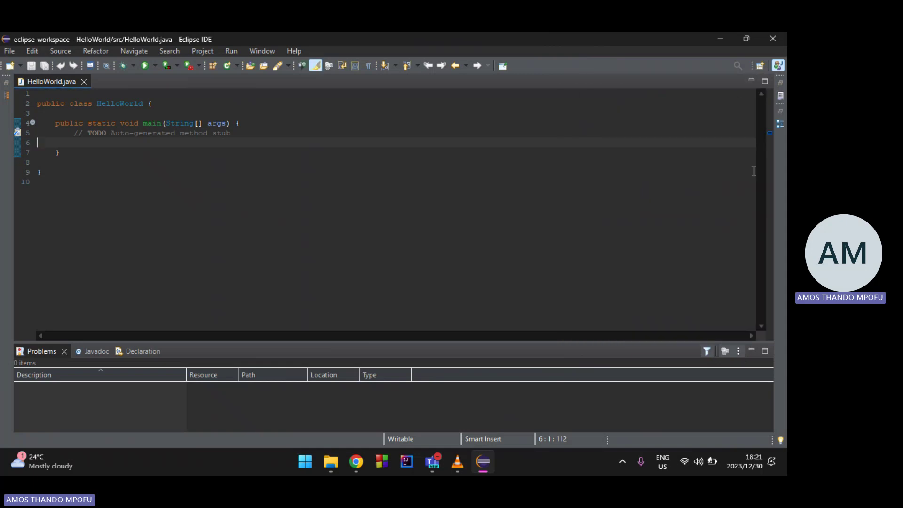
click(751, 350)
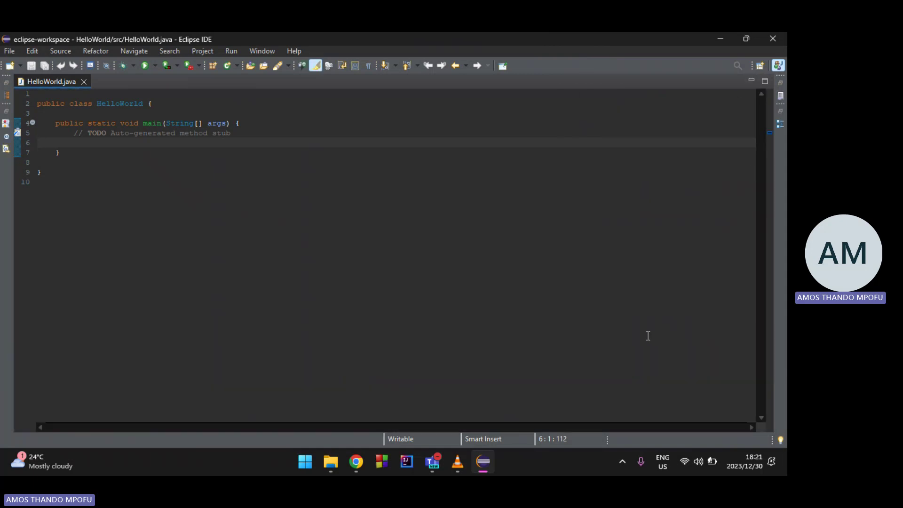
- Enlarge the code text in the HelloWorld.java editor by six zoom increments
key(ctrl+equal)
key(ctrl+equal)
key(ctrl+equal)
key(ctrl+equal)
key(ctrl+equal)
key(ctrl+equal)
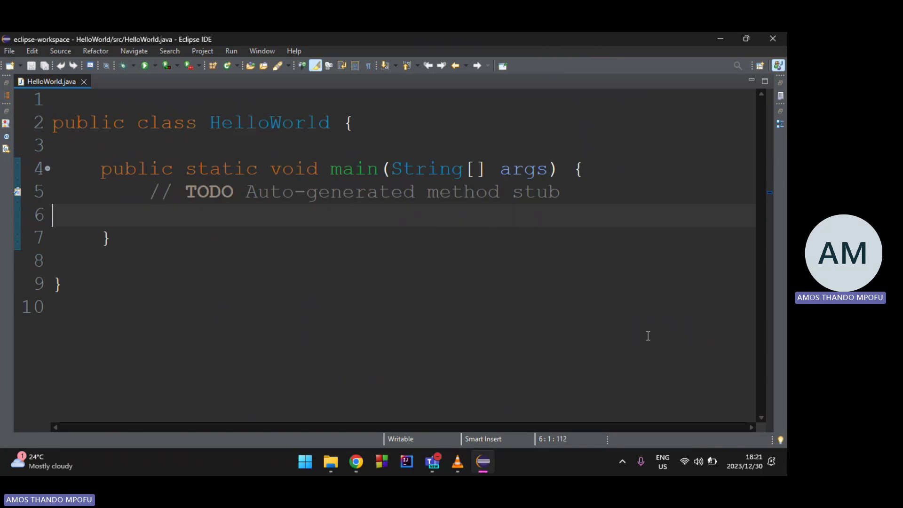
- Add the indented statement System.out.println(); on the line below the TODO comment in the main method
key(Tab)
key(Tab)
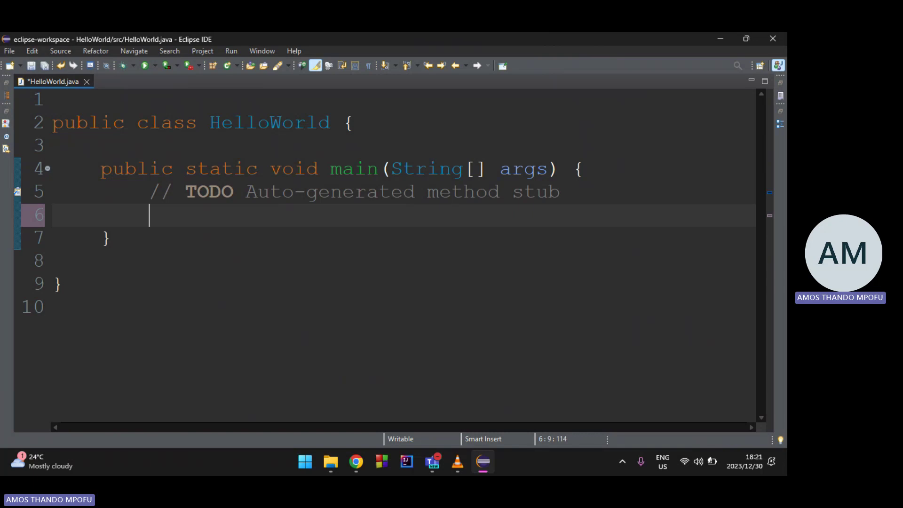
text(System)
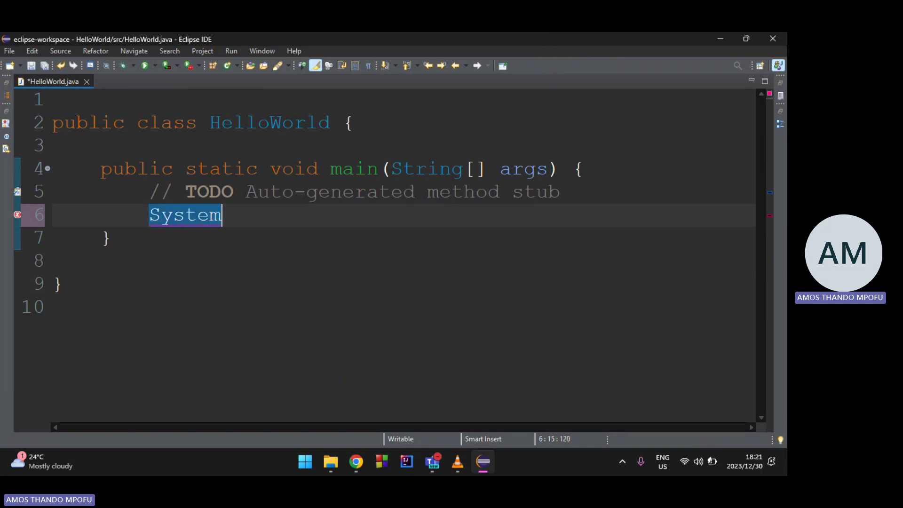
text(.out)
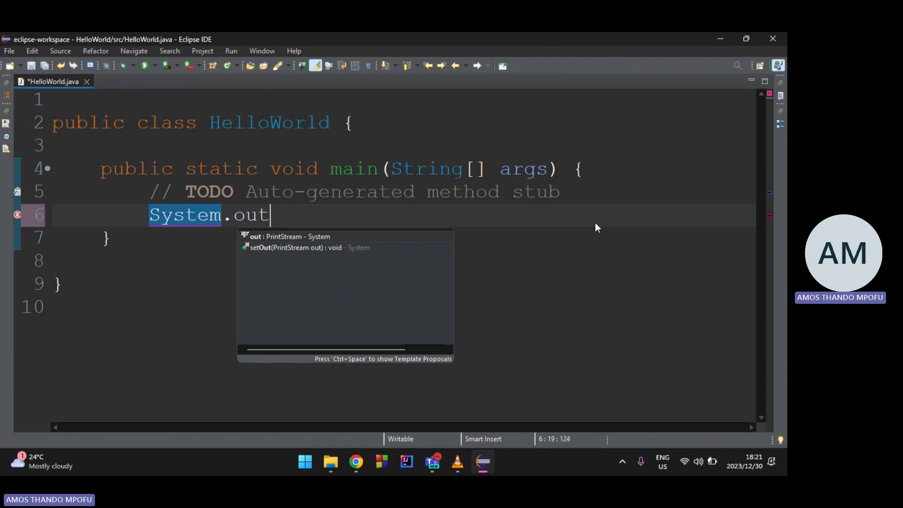
text(.print)
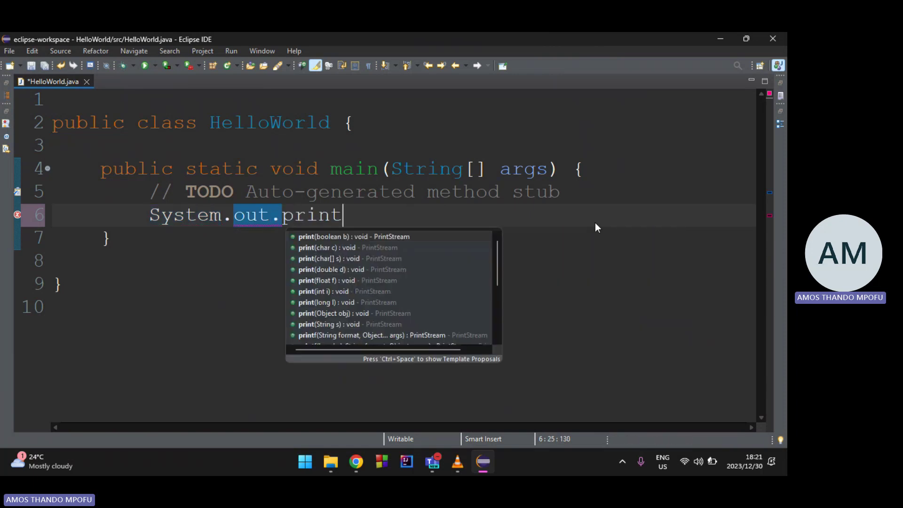
text(ln();)
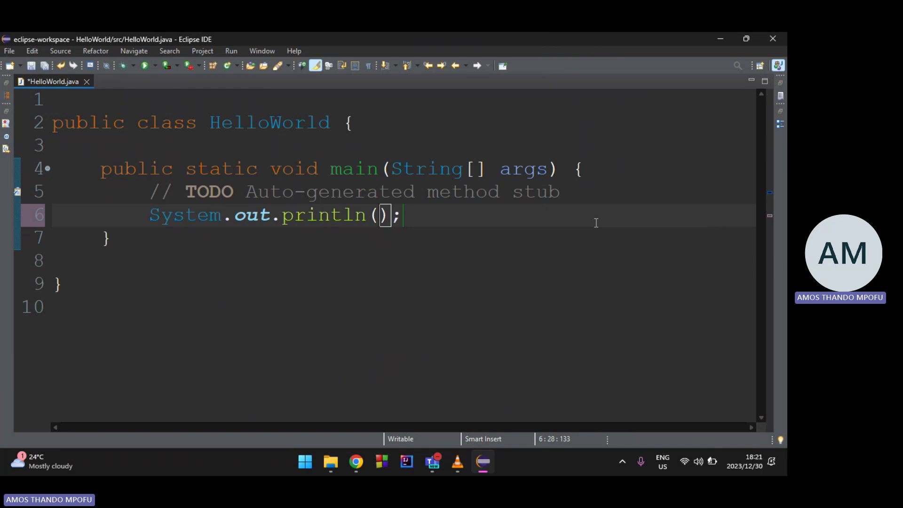
- Insert the string "Hello World!" as the argument of the System.out.println statement in the main method
text(")
text(Hell)
text(World)
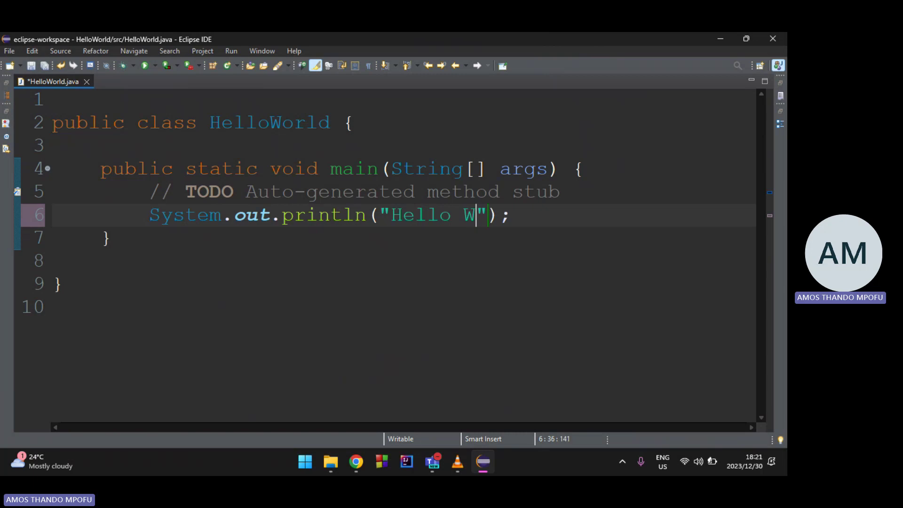
text(!)
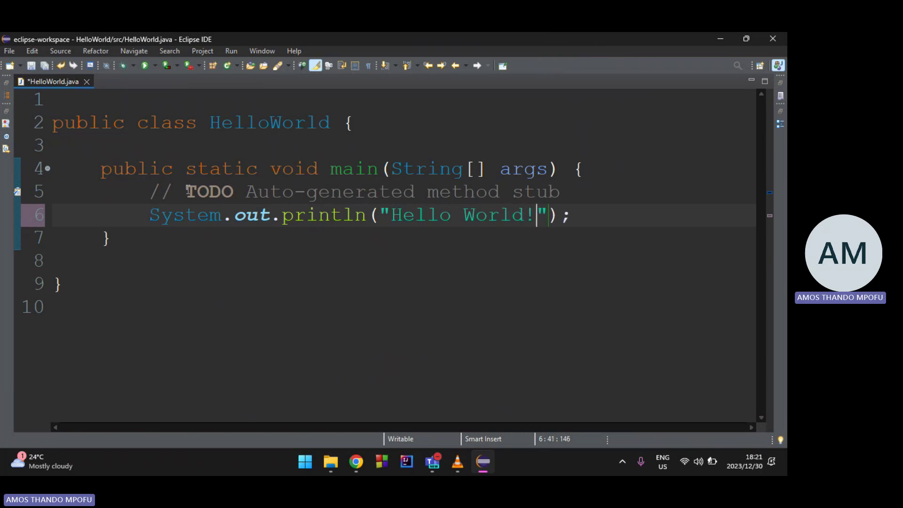
- Run the HelloWorld program, always saving resources before launching, and select its output line in the Console
click(146, 67)
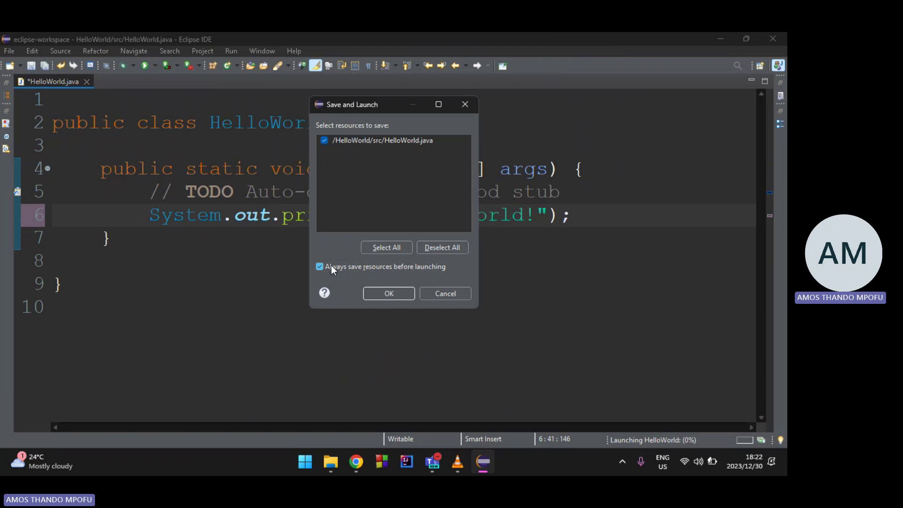
click(405, 292)
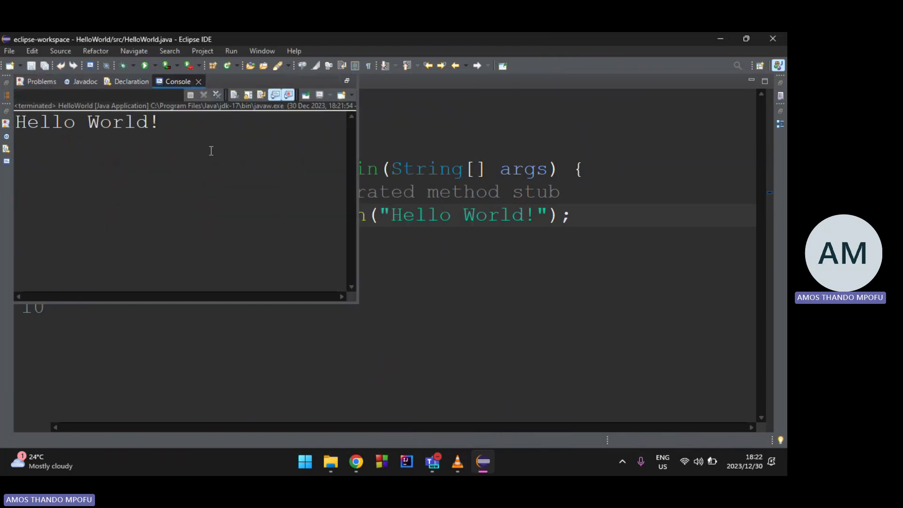
click(184, 129)
drag(180, 128, 19, 123)
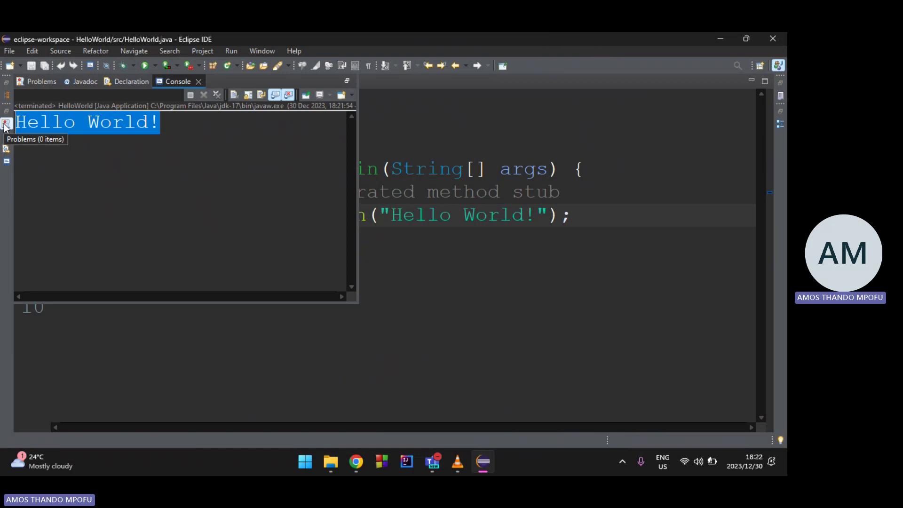
- Restore the Console view below the editor, reselect its output line, and place the cursor on empty line 3 of HelloWorld.java
double_click(169, 80)
double_click(169, 80)
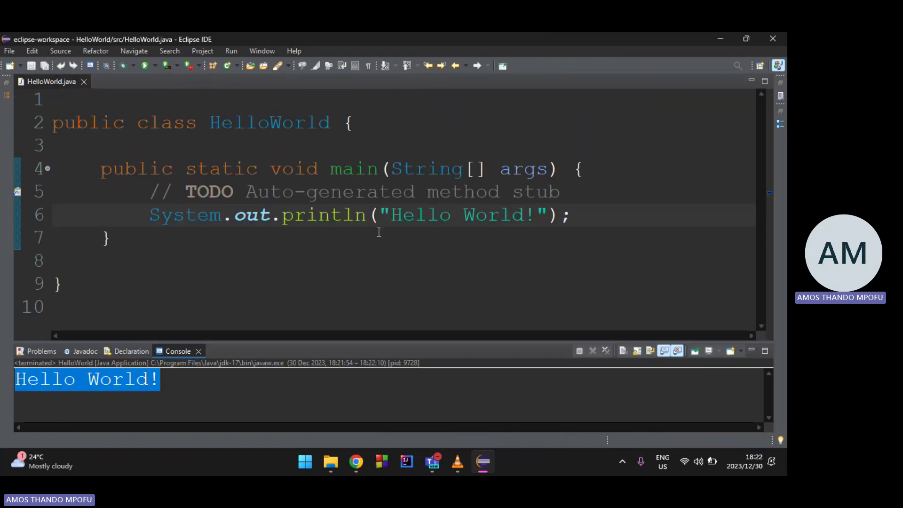
click(209, 387)
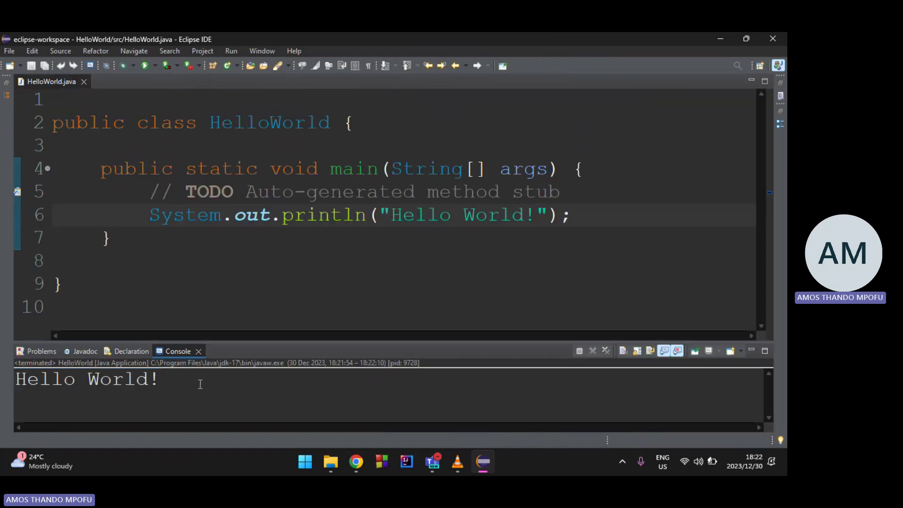
drag(201, 383, 13, 386)
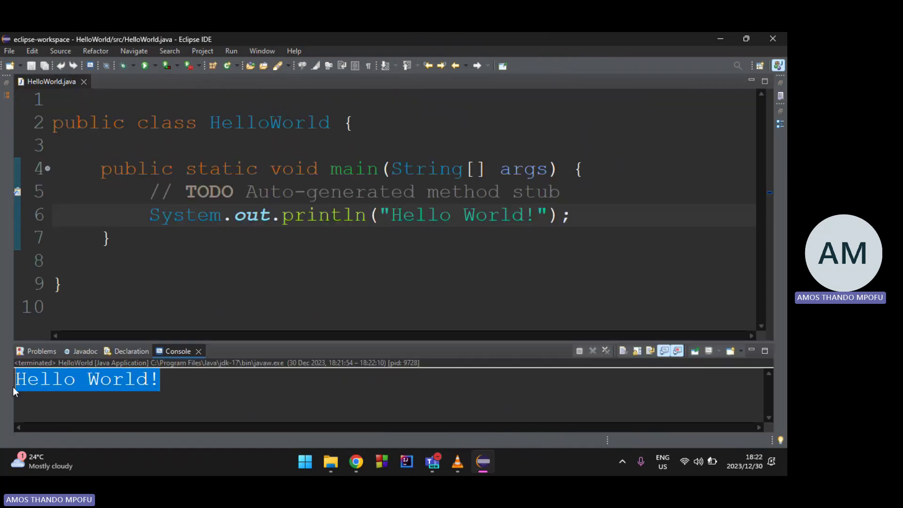
click(445, 232)
click(360, 144)
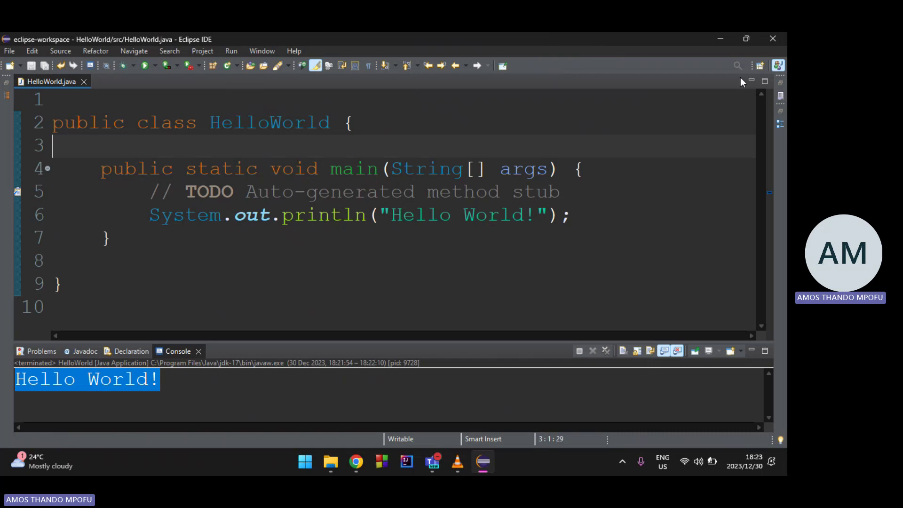
- Minimize Eclipse, switch to the Computer Science 2A meeting in Microsoft Teams, and open its recording and transcription options
click(727, 39)
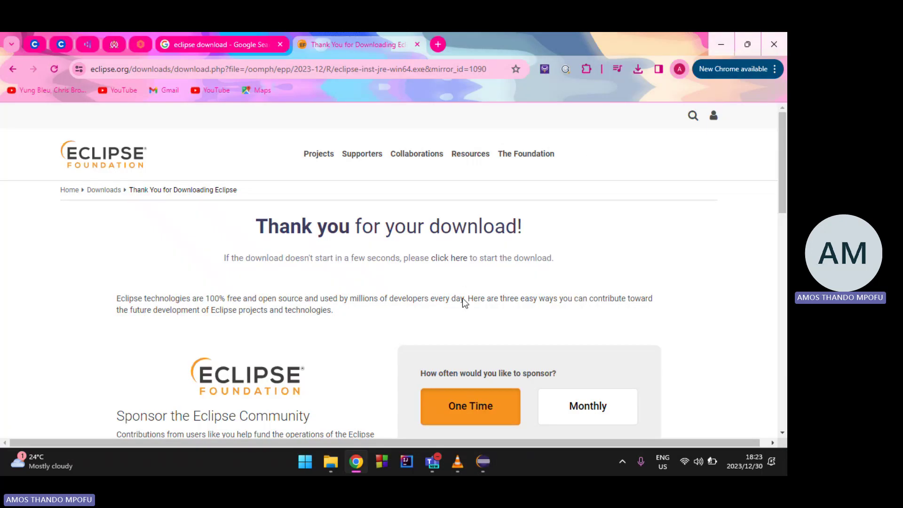
mouse_move(432, 461)
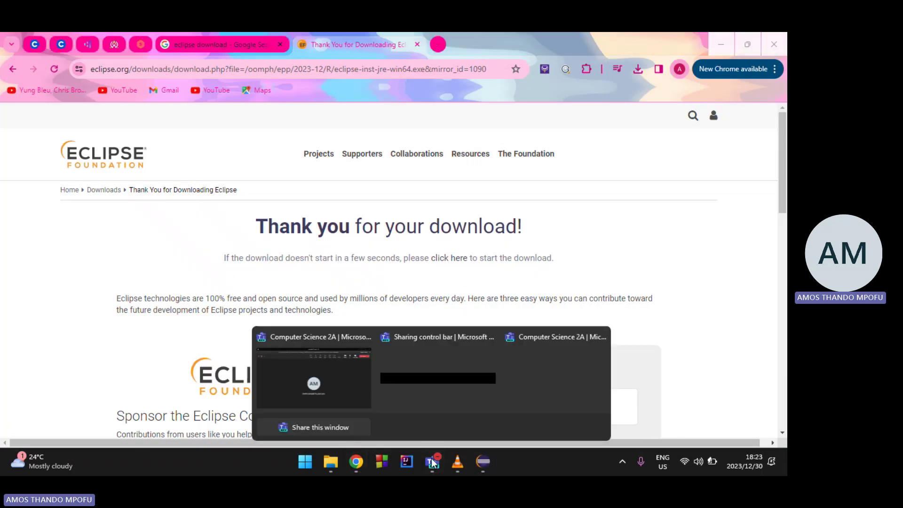
click(339, 400)
click(567, 89)
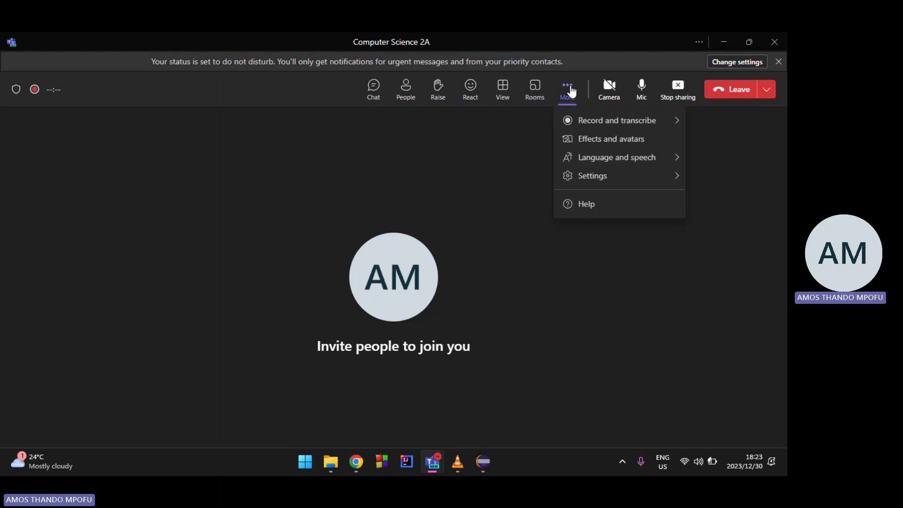
mouse_move(579, 123)
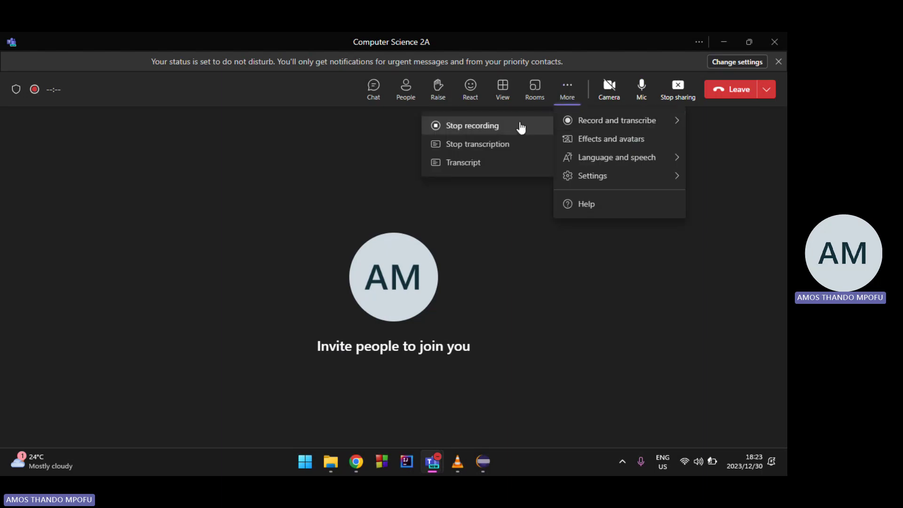